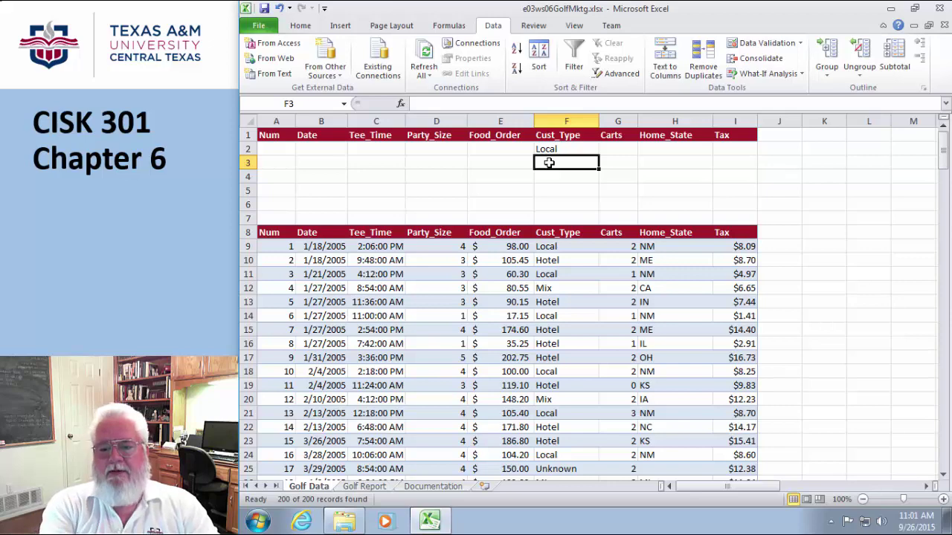
# - Enter Mix under Local in the Cust_Type criteria and apply an advanced filter to the golf data table in place
pyautogui.write('Mix')
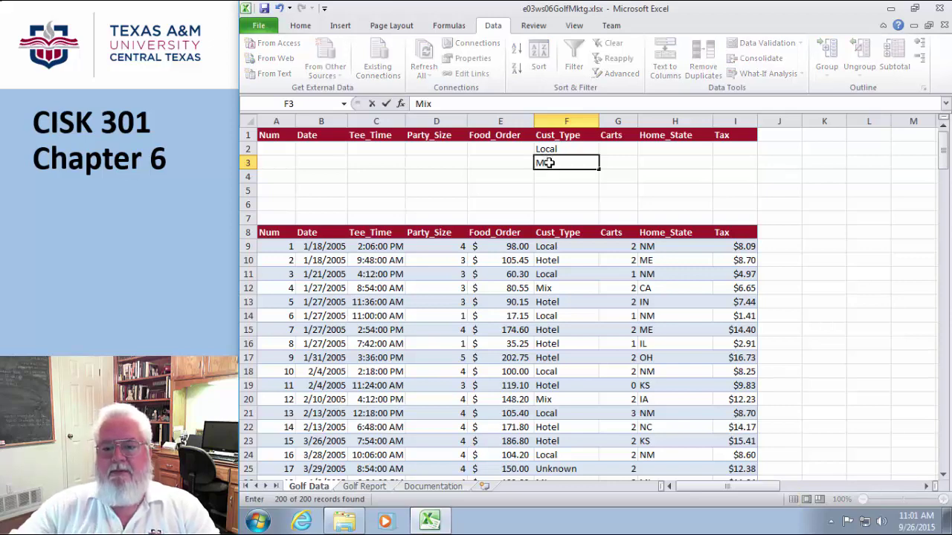
pyautogui.click(573, 302)
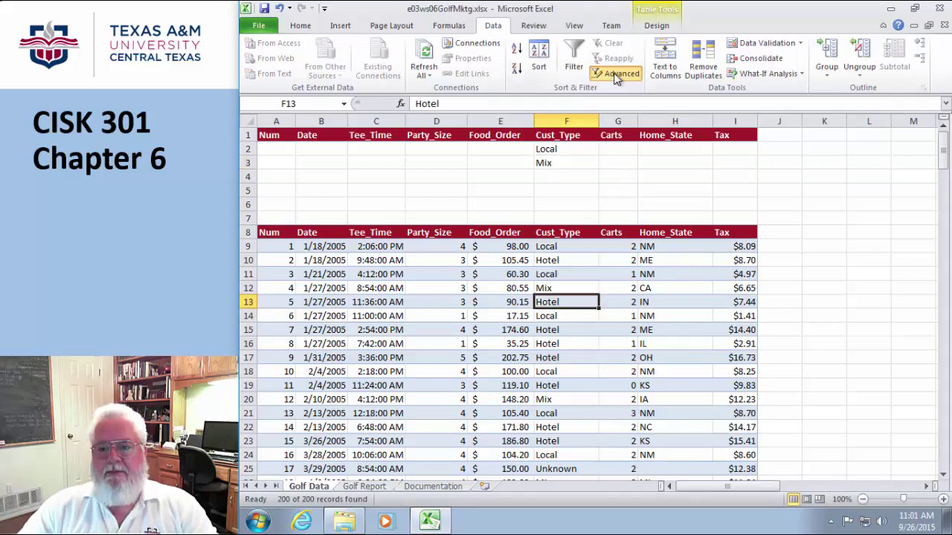
pyautogui.click(616, 74)
pyautogui.click(656, 307)
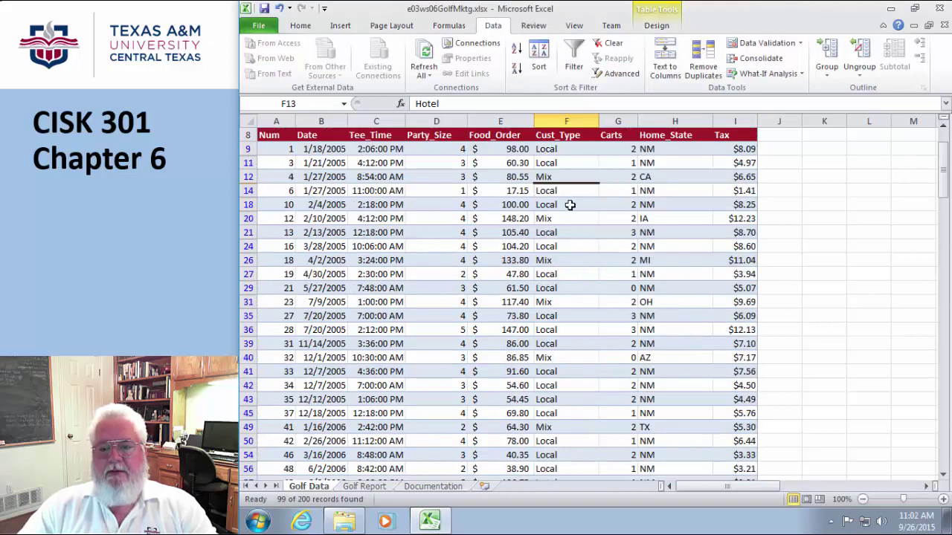
pyautogui.scroll(3, 557, 155)
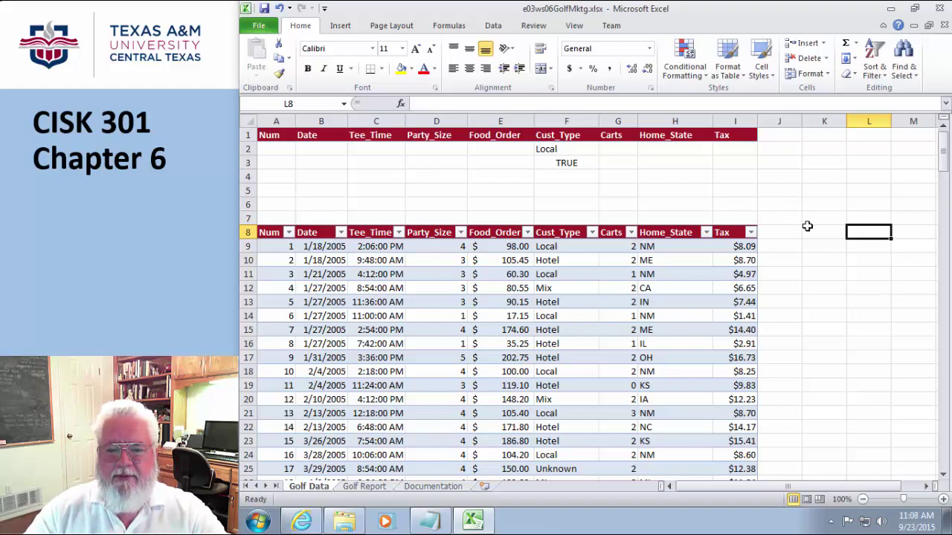
# - Begin a SUBTOTAL formula in cell E211 below the table, choosing function 109 - SUM
pyautogui.scroll(-7, 809, 229)
pyautogui.scroll(-20, 811, 234)
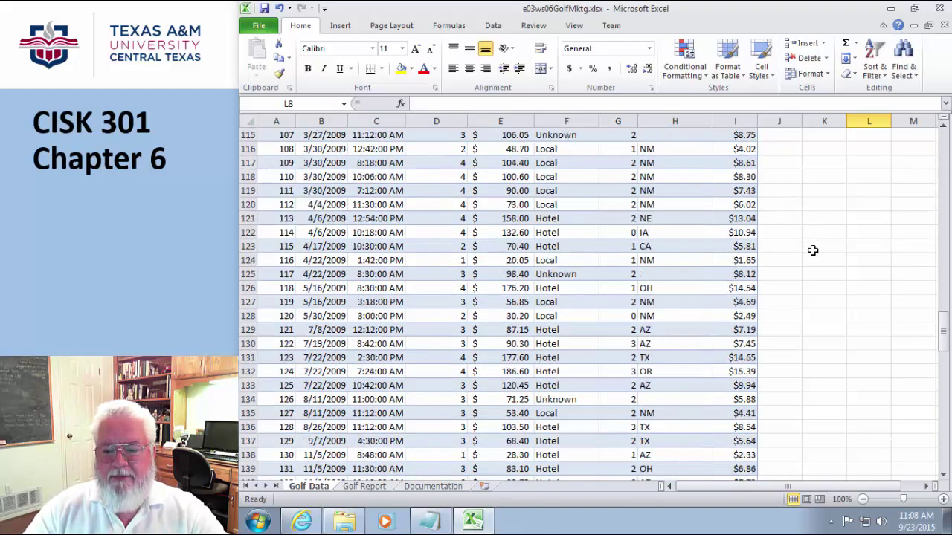
pyautogui.scroll(-20, 813, 256)
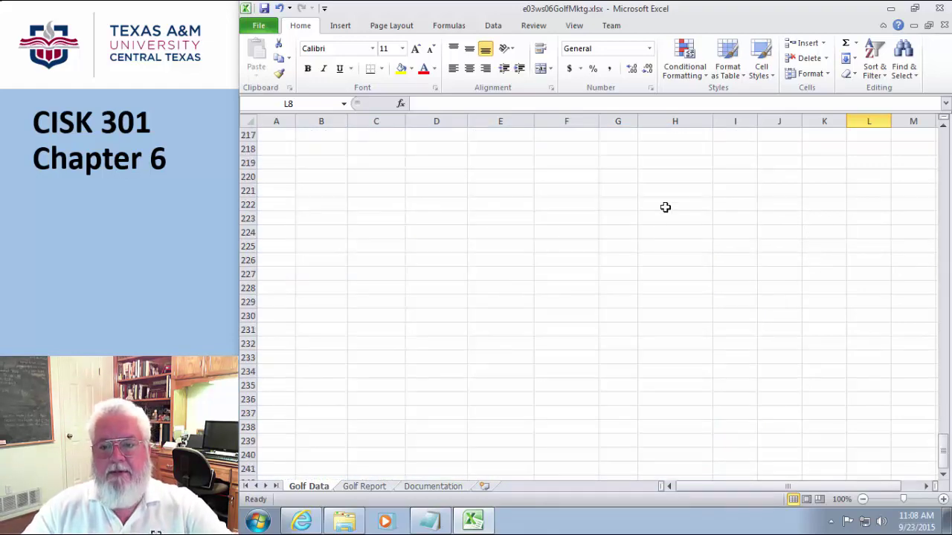
pyautogui.scroll(4, 600, 216)
pyautogui.click(495, 217)
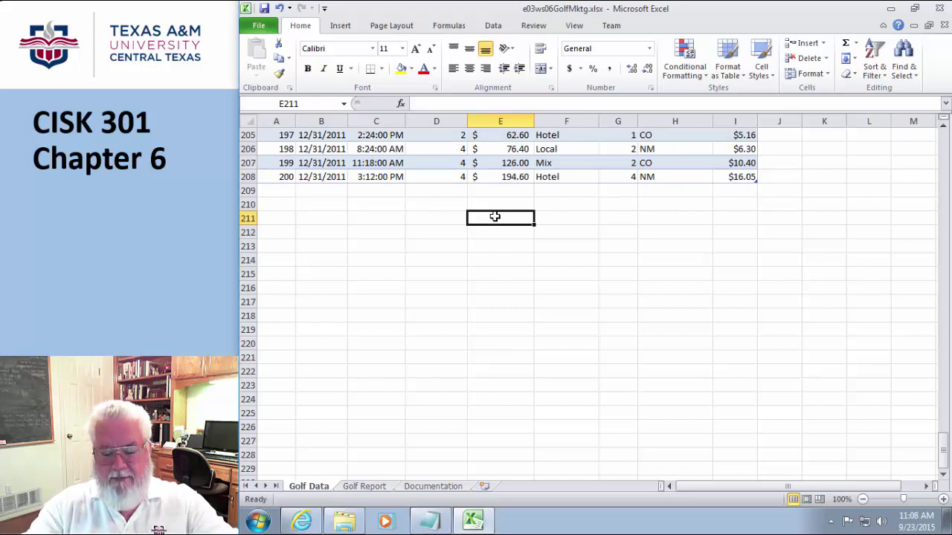
pyautogui.write('=')
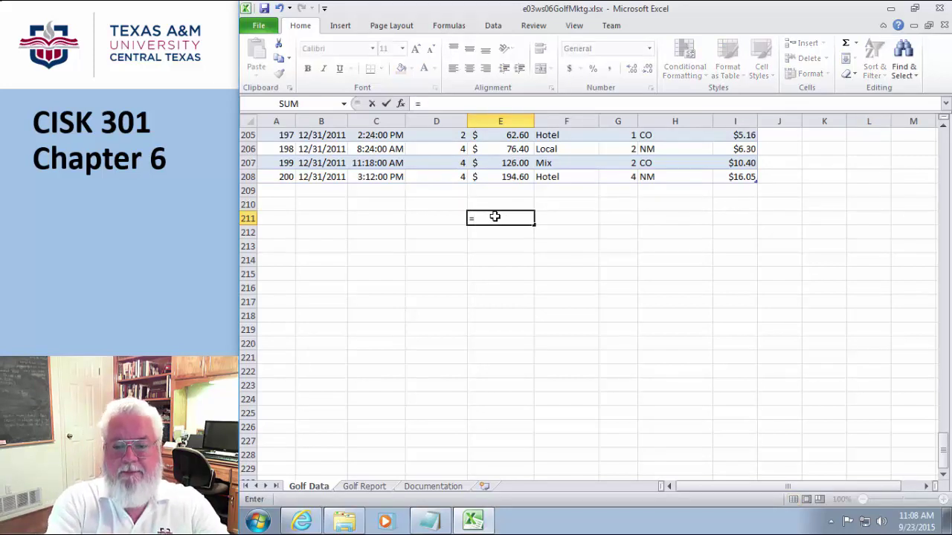
pyautogui.write('SUBTO')
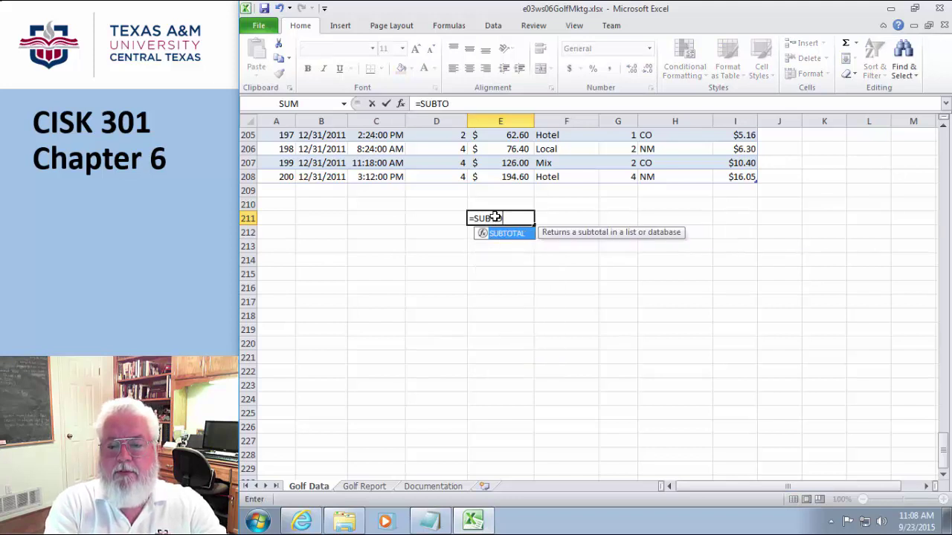
pyautogui.write('TAL(')
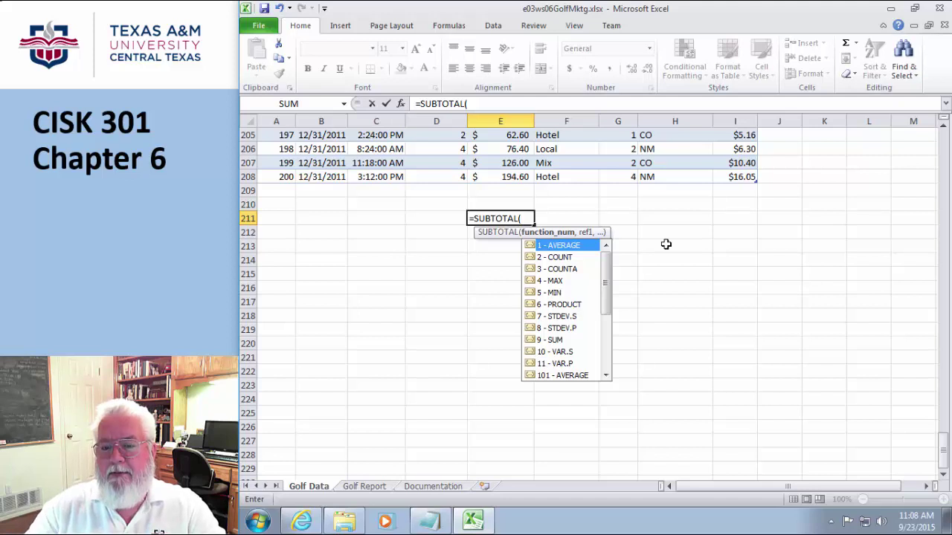
pyautogui.scroll(-2, 606, 313)
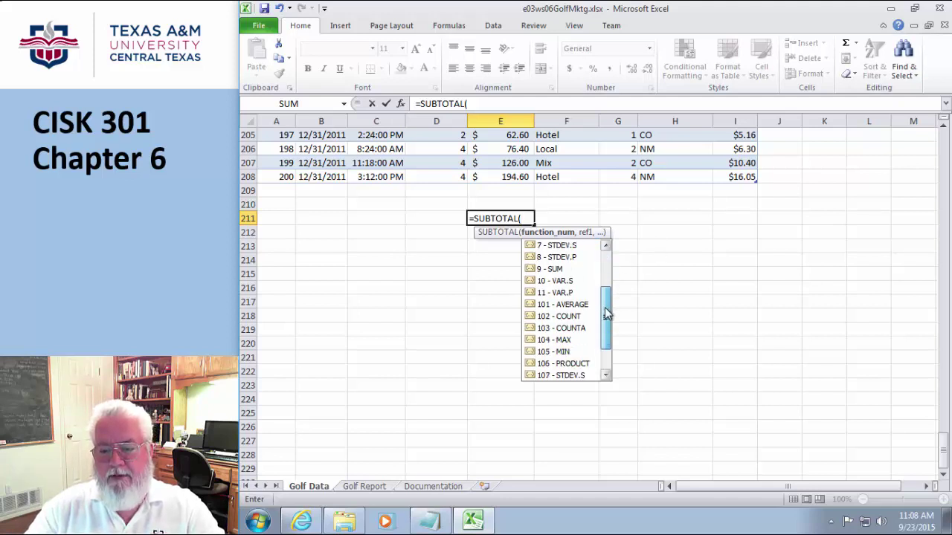
pyautogui.moveTo(607, 314); pyautogui.dragTo(607, 319)
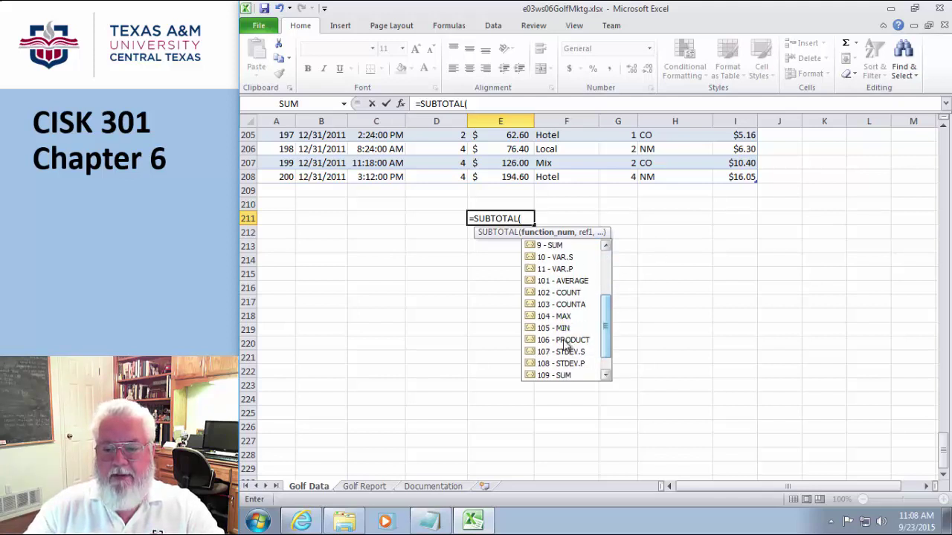
pyautogui.click(536, 378)
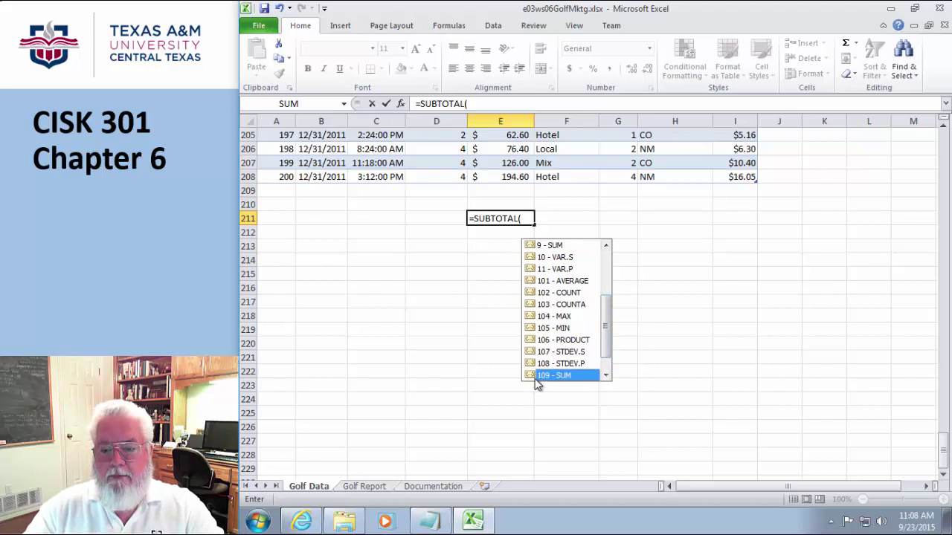
pyautogui.doubleClick(536, 377)
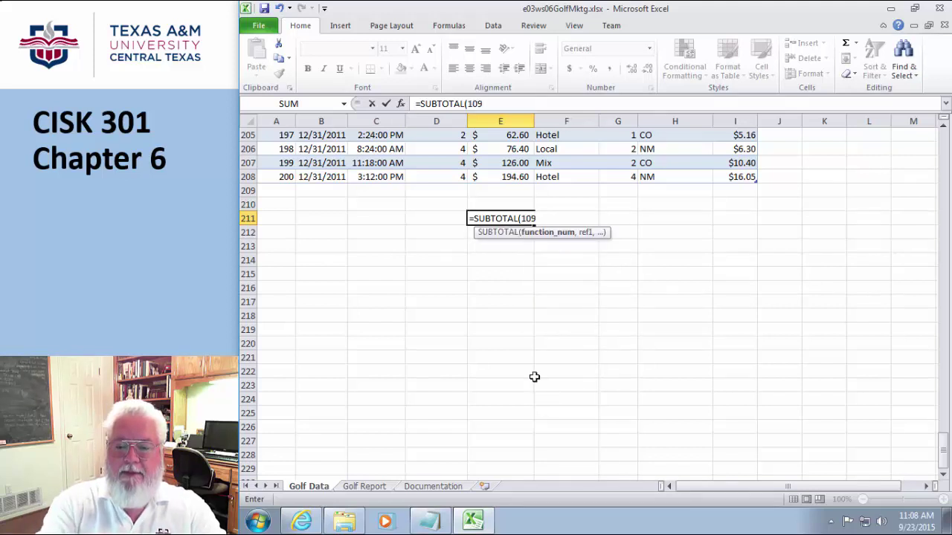
# - Complete the SUBTOTAL formula in E211 with the Food_Order range E9:E208
pyautogui.write(', E')
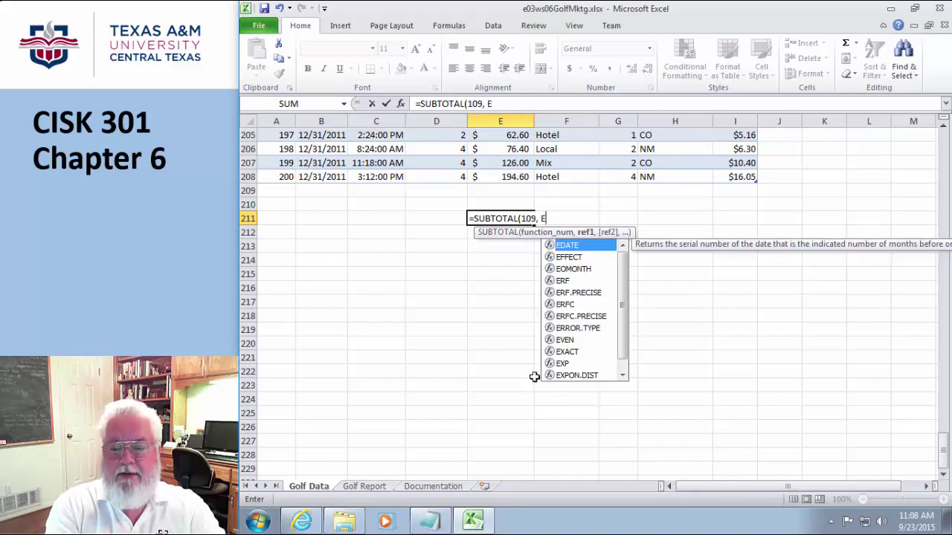
pyautogui.write('9:')
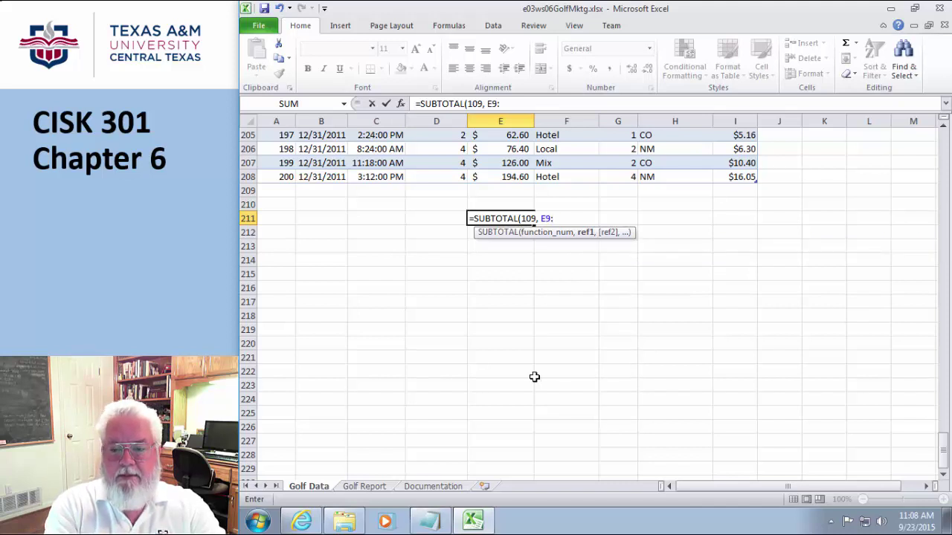
pyautogui.write('E')
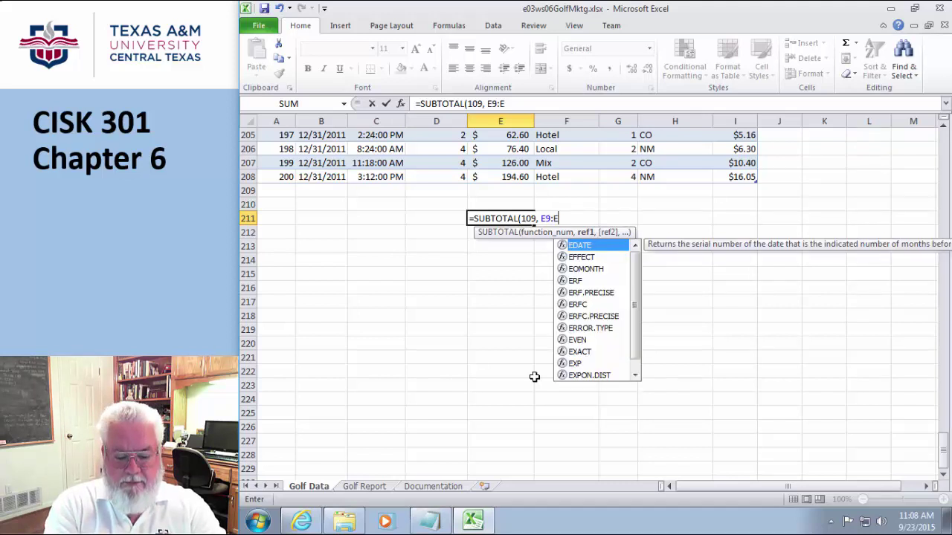
pyautogui.write('208)')
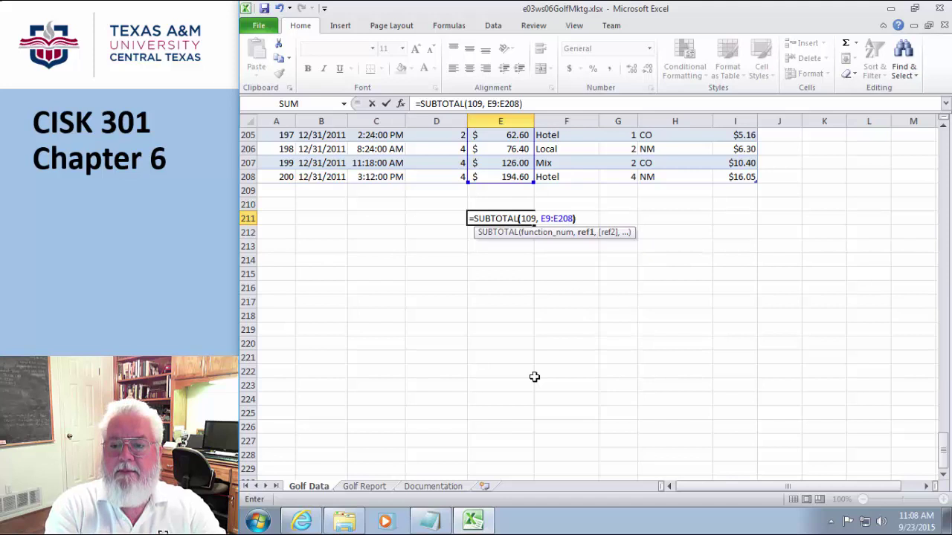
pyautogui.press('Return')
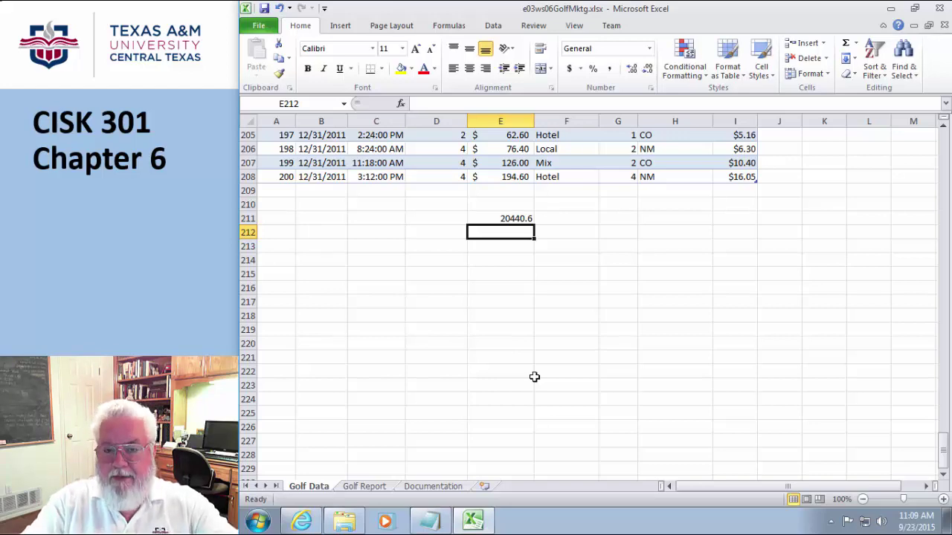
# - Create a PivotTable from the Date through Tax columns of Table1, placed at cell K8 of the Golf Data sheet
pyautogui.click(595, 333)
pyautogui.scroll(8, 584, 275)
pyautogui.scroll(20, 608, 275)
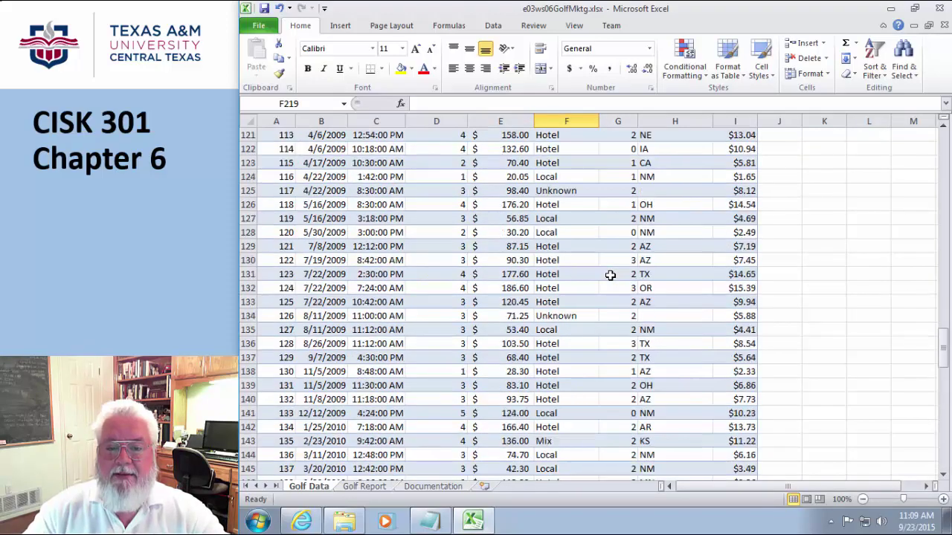
pyautogui.scroll(18, 610, 275)
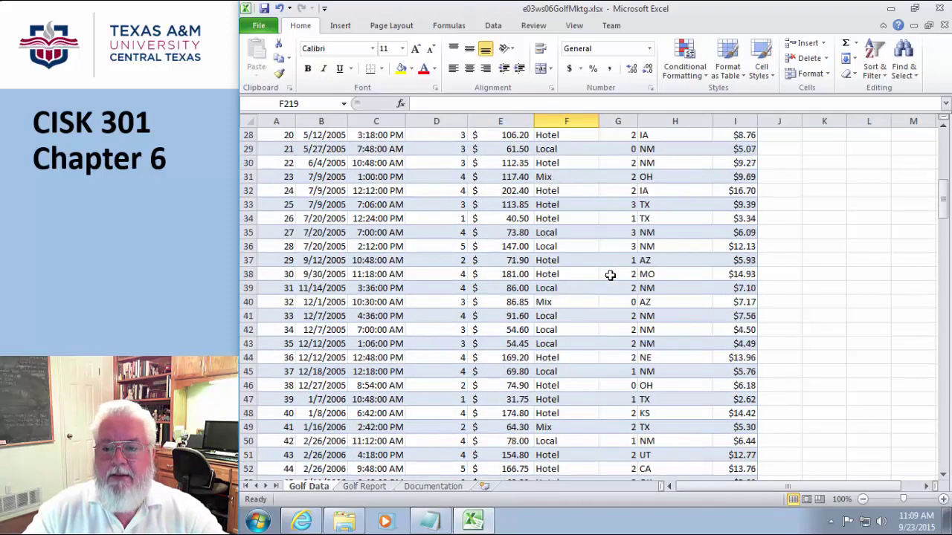
pyautogui.scroll(5, 611, 276)
pyautogui.scroll(-1, 639, 277)
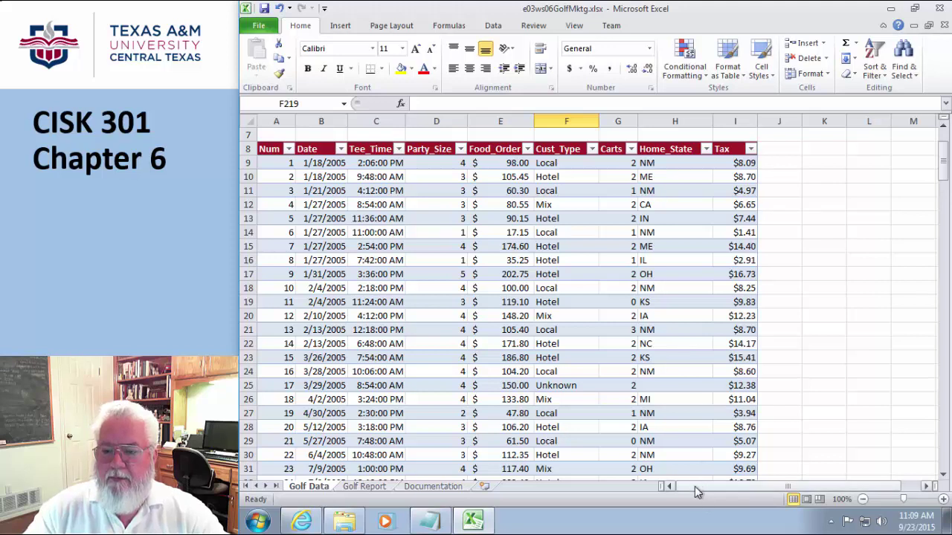
pyautogui.moveTo(695, 486); pyautogui.dragTo(748, 489)
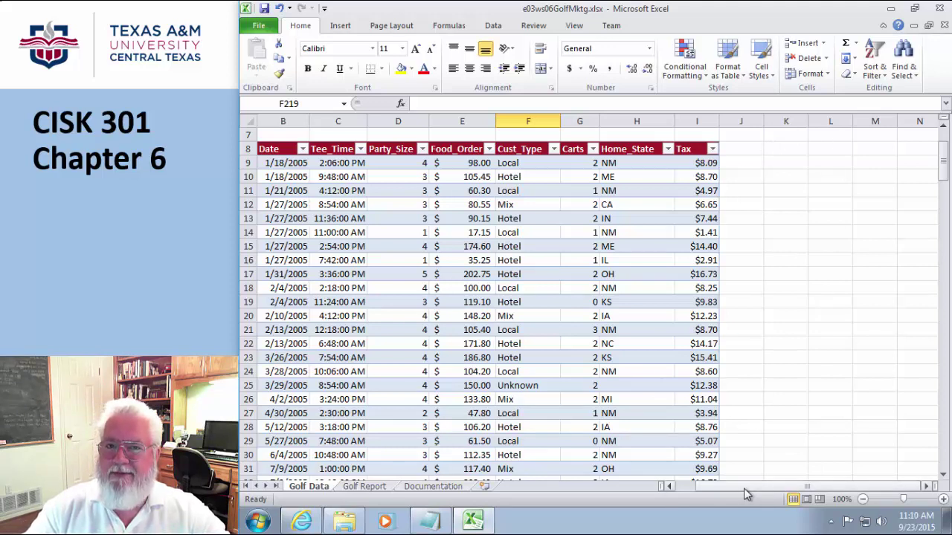
pyautogui.click(777, 151)
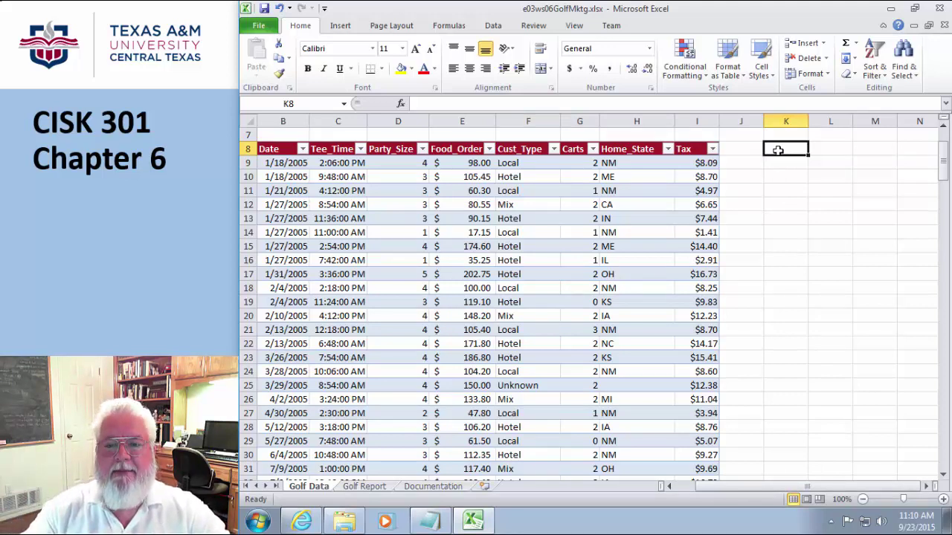
pyautogui.click(336, 28)
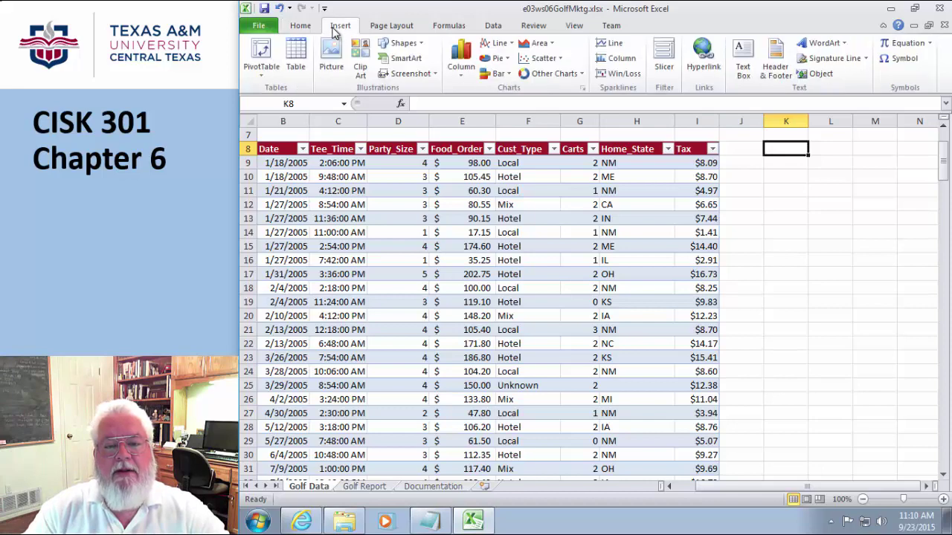
pyautogui.click(259, 54)
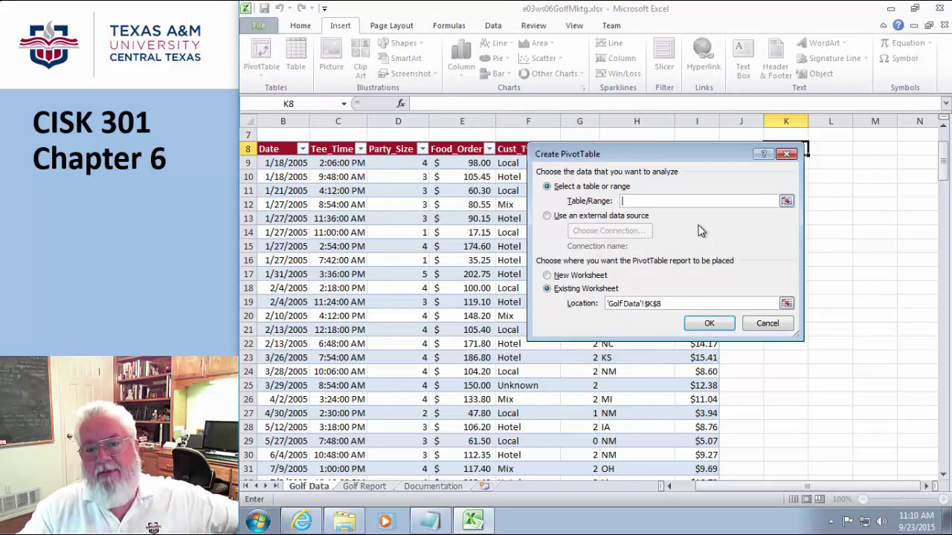
pyautogui.write('Table1')
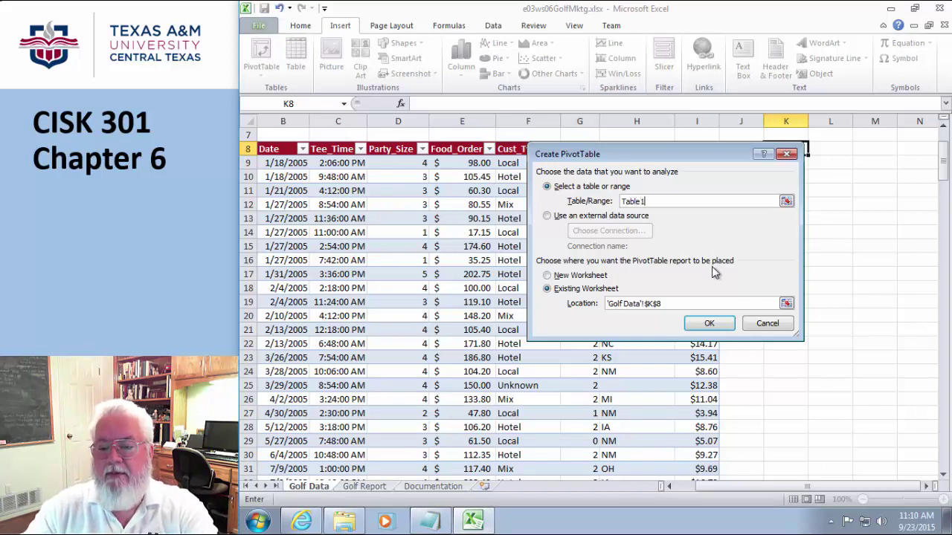
pyautogui.moveTo(279, 149); pyautogui.dragTo(719, 455)
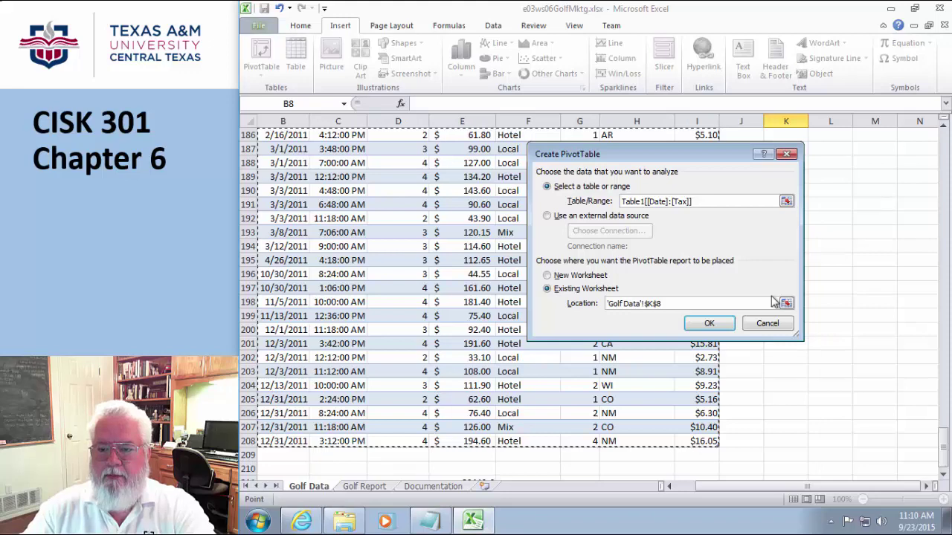
pyautogui.click(716, 325)
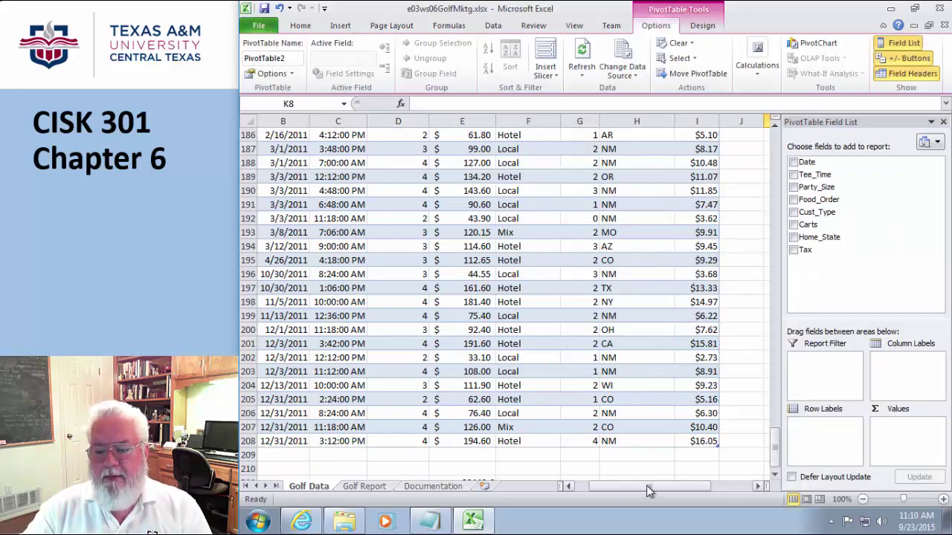
# - Add Home_State as the PivotTable's row labels and Food_Order as its summed values, and review the report down to its grand total
pyautogui.moveTo(646, 485); pyautogui.dragTo(737, 487)
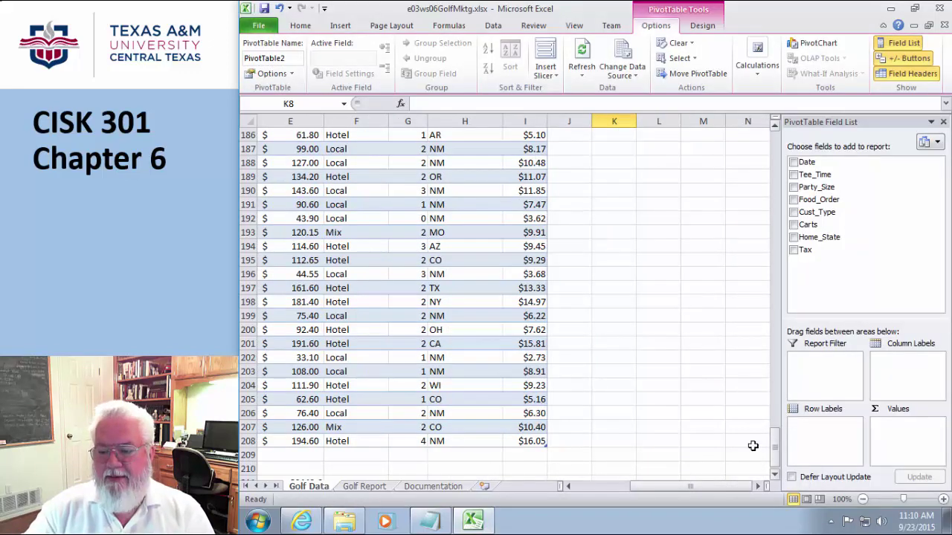
pyautogui.moveTo(778, 450); pyautogui.dragTo(768, 165)
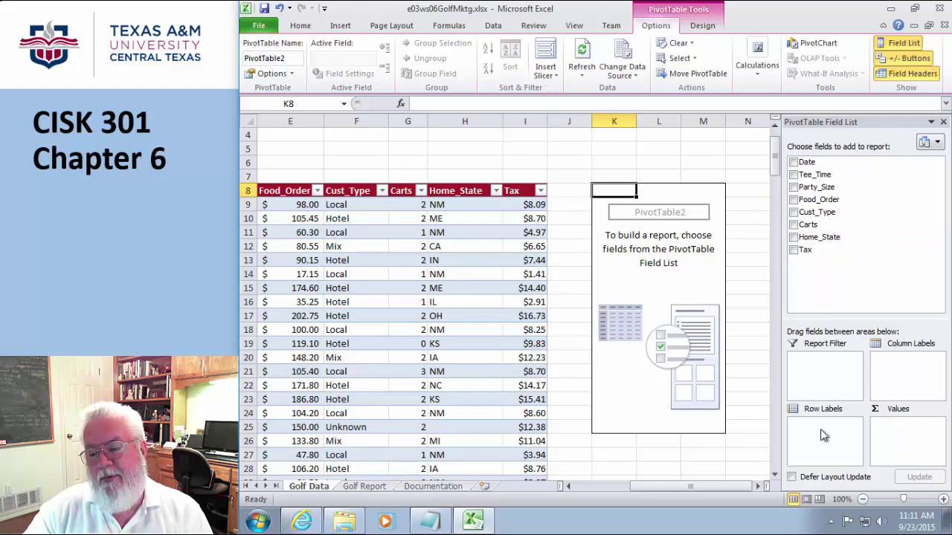
pyautogui.click(794, 237)
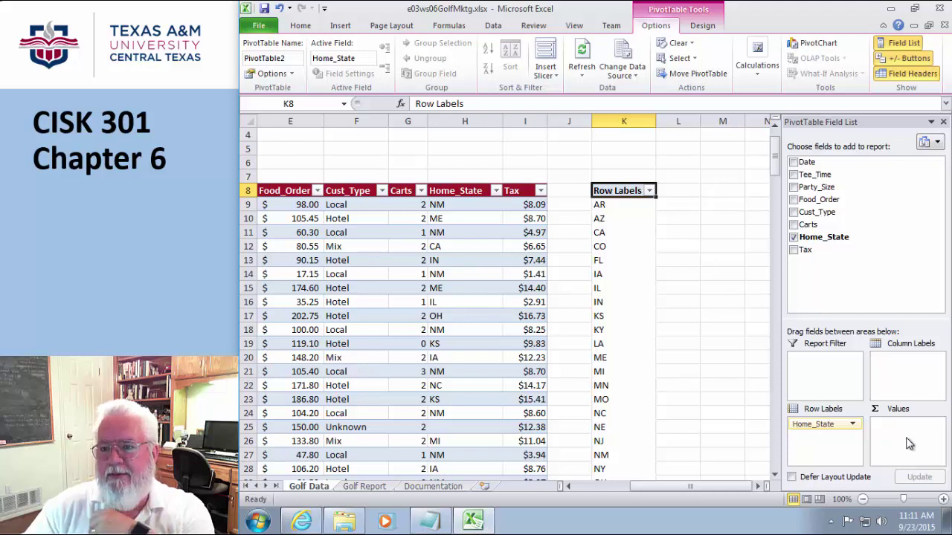
pyautogui.click(794, 200)
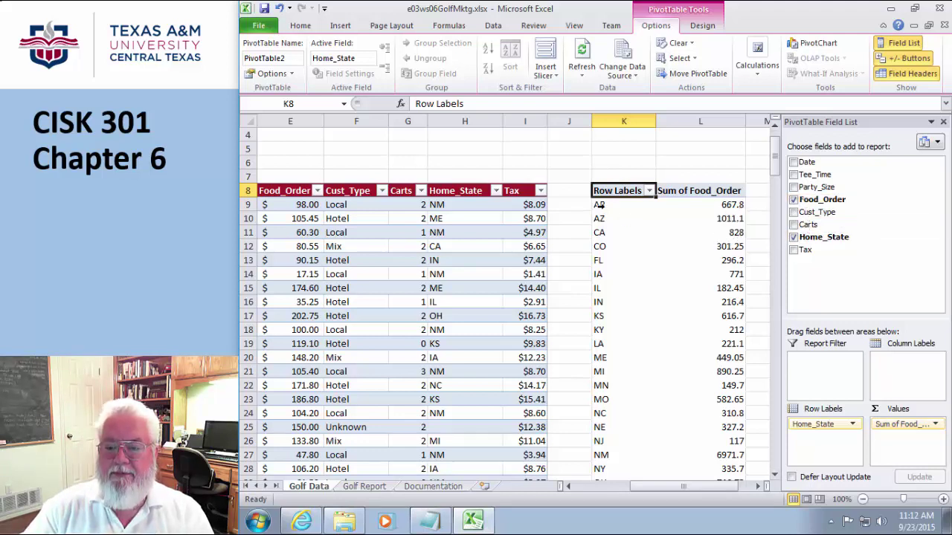
pyautogui.scroll(-4, 709, 288)
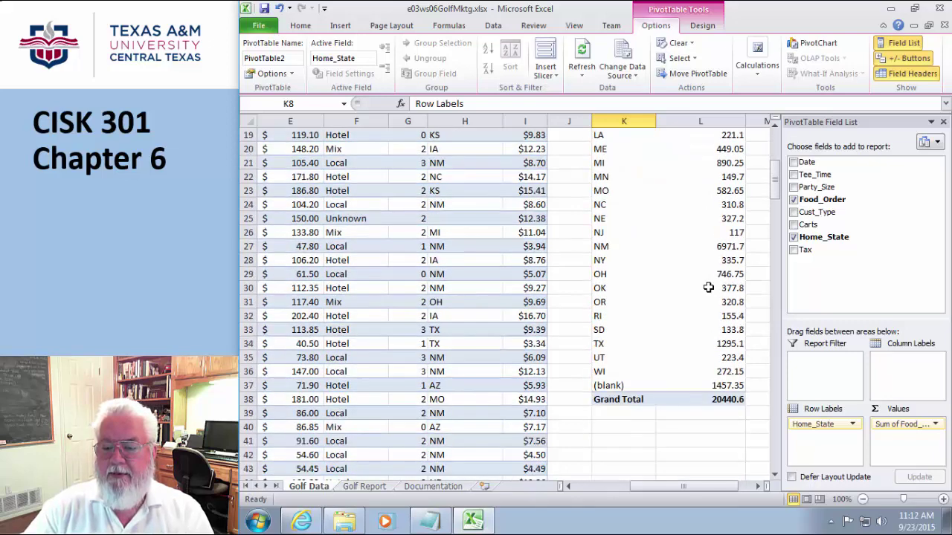
pyautogui.scroll(1, 708, 288)
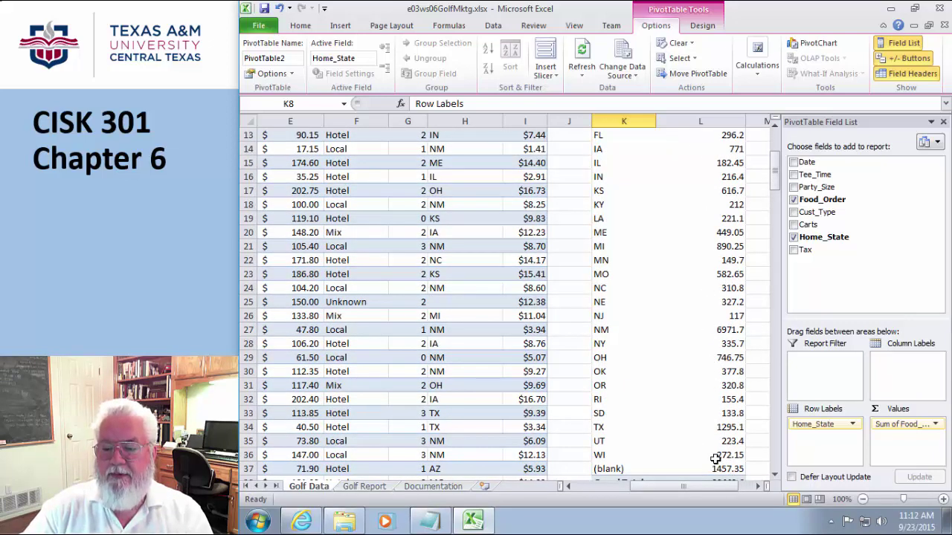
# - Add Cust_Type to the PivotTable's row labels beneath Home_State
pyautogui.scroll(2, 699, 429)
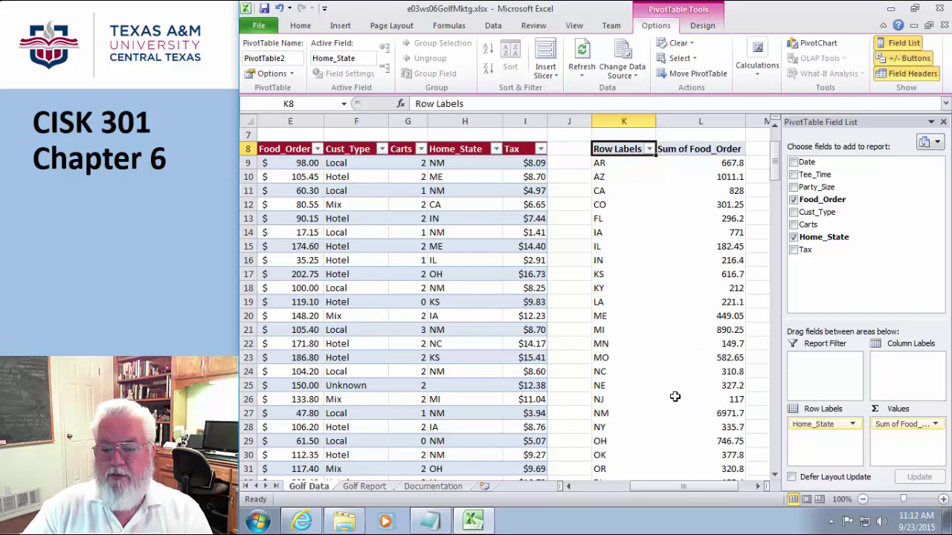
pyautogui.click(730, 413)
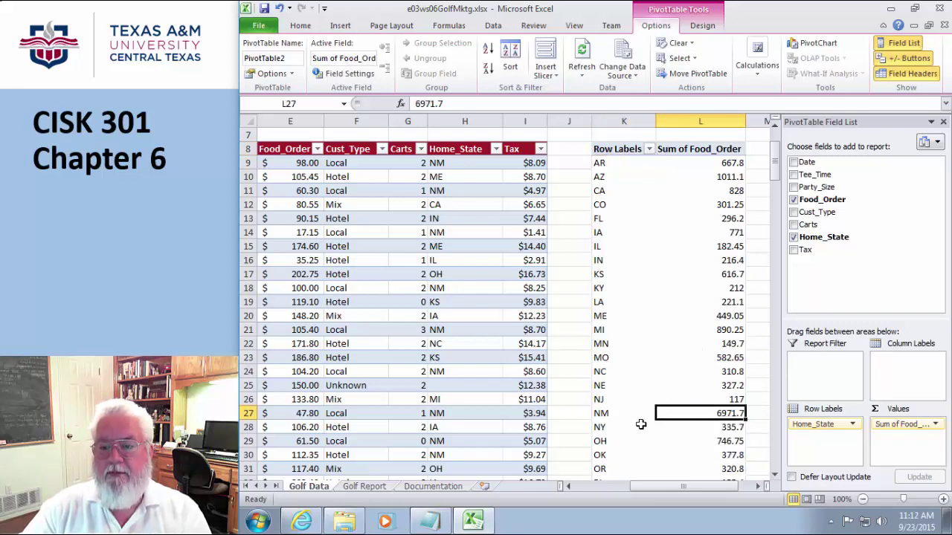
pyautogui.click(756, 189)
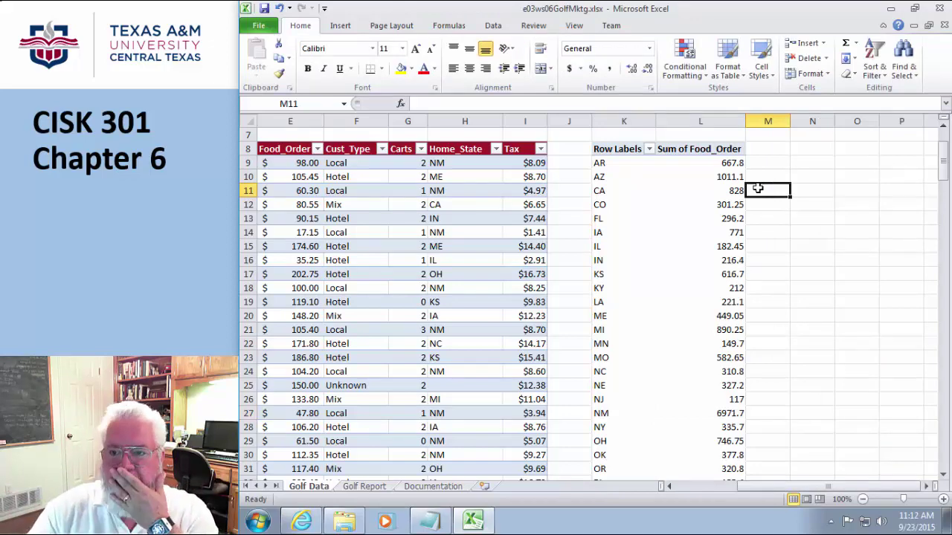
pyautogui.click(716, 220)
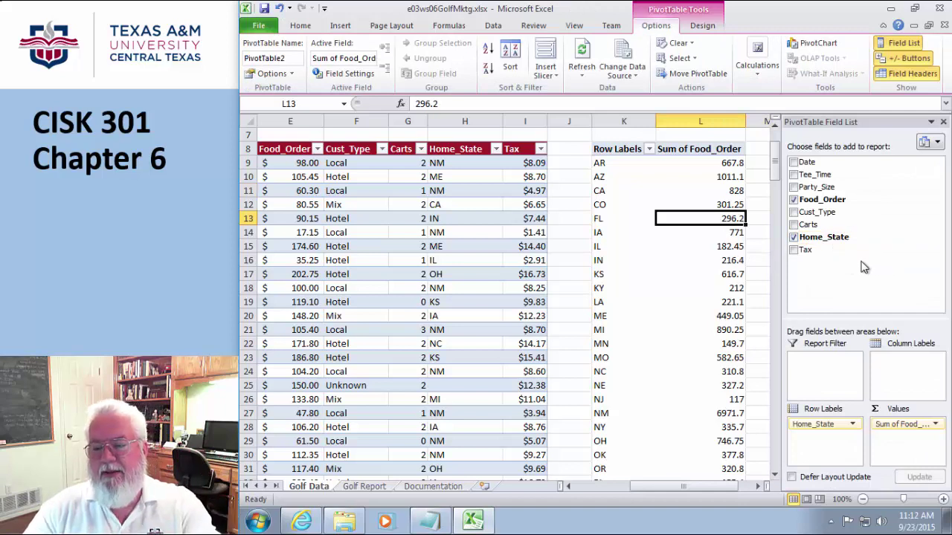
pyautogui.click(794, 213)
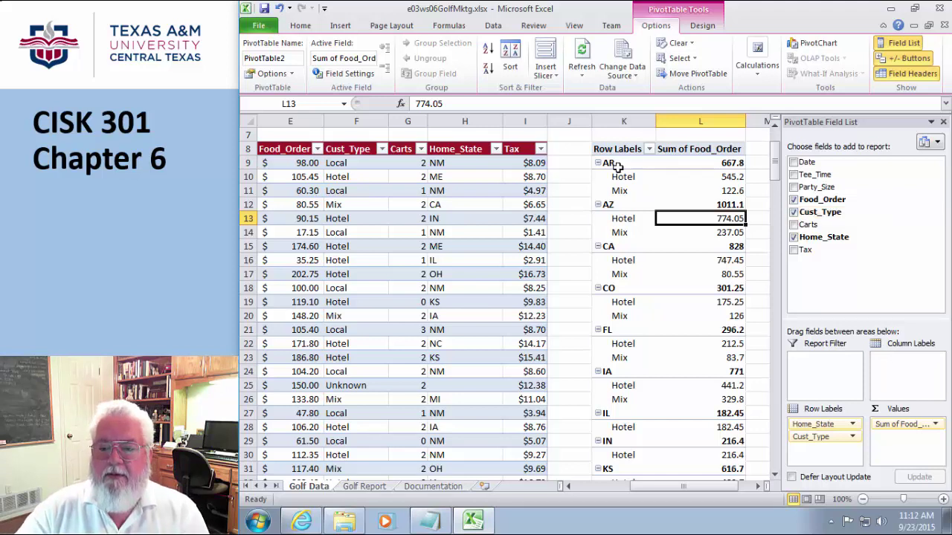
pyautogui.moveTo(728, 163)
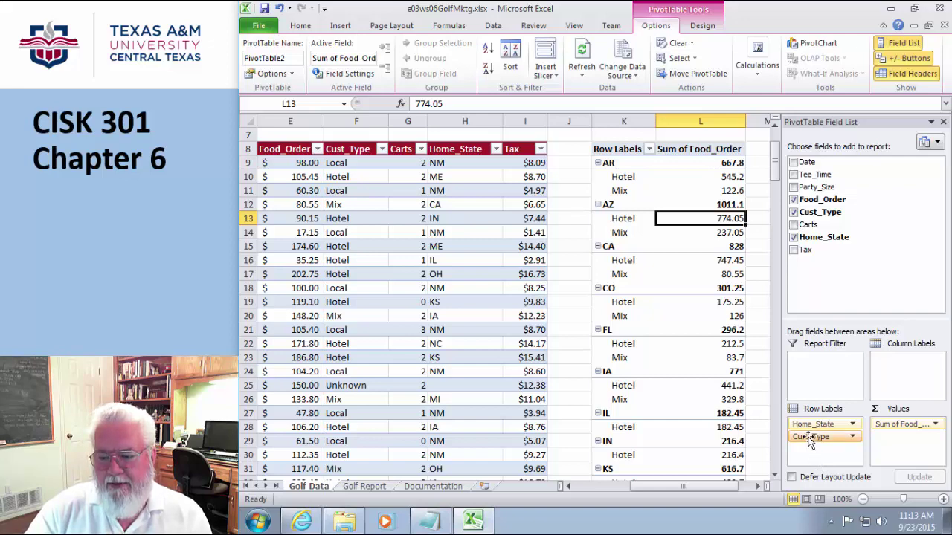
# - Move Cust_Type from the row labels to the column labels and compare food orders across customer types
pyautogui.moveTo(810, 439); pyautogui.dragTo(902, 372)
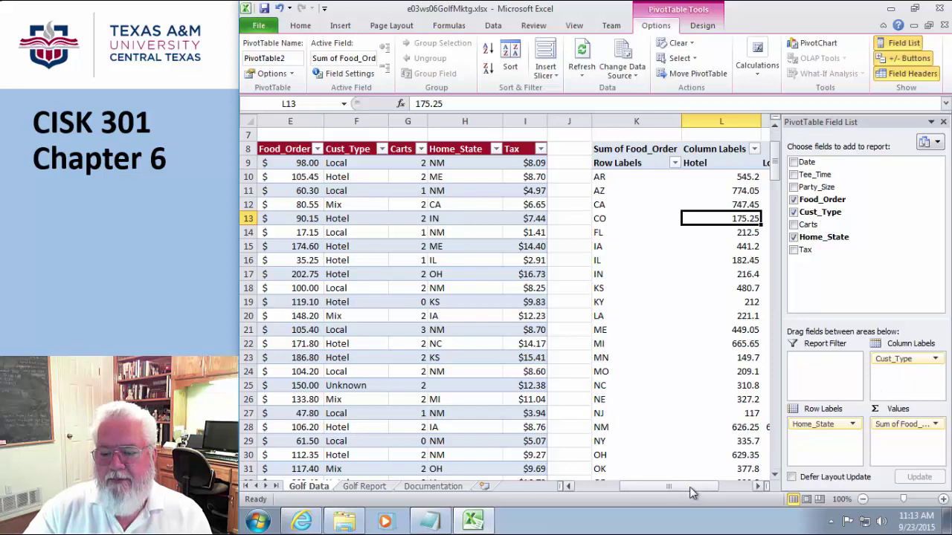
pyautogui.moveTo(688, 487); pyautogui.dragTo(731, 487)
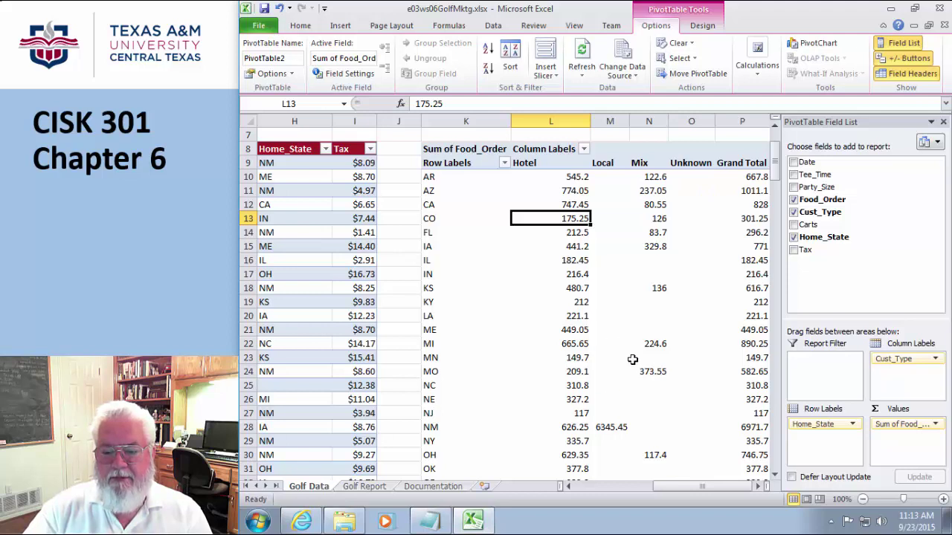
pyautogui.moveTo(632, 360)
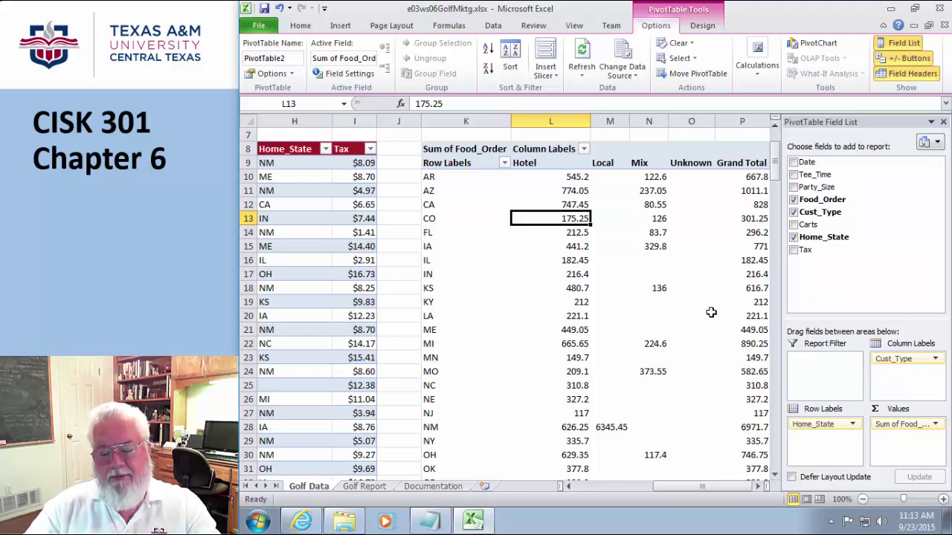
# - Open Grades.xlsx from the Chapter 06 folder and create a PivotTable from A1:C23 at cell H3 of Sheet1
pyautogui.click(891, 10)
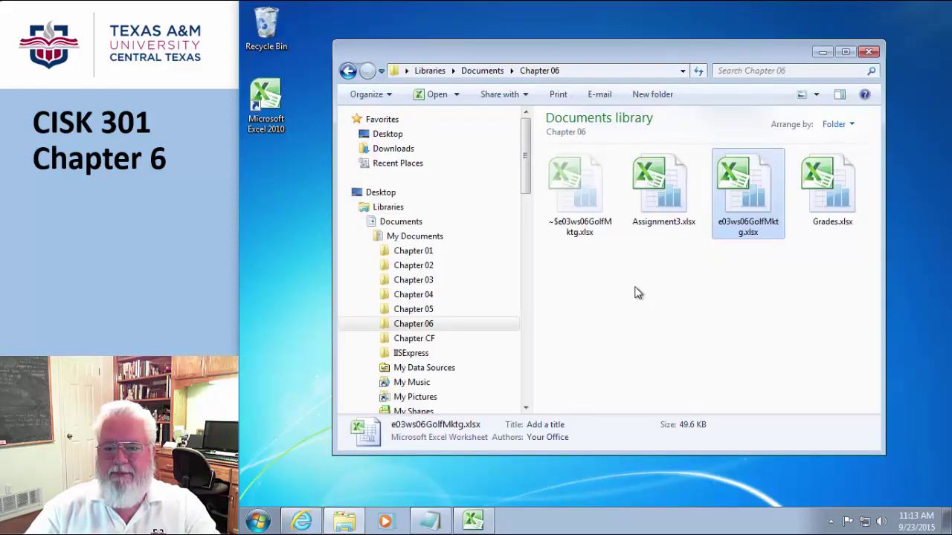
pyautogui.doubleClick(834, 187)
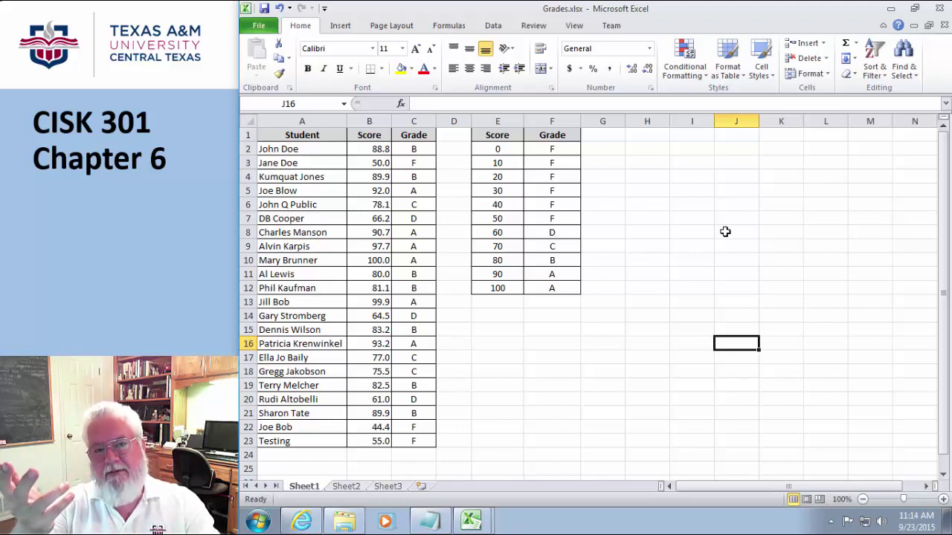
pyautogui.click(651, 165)
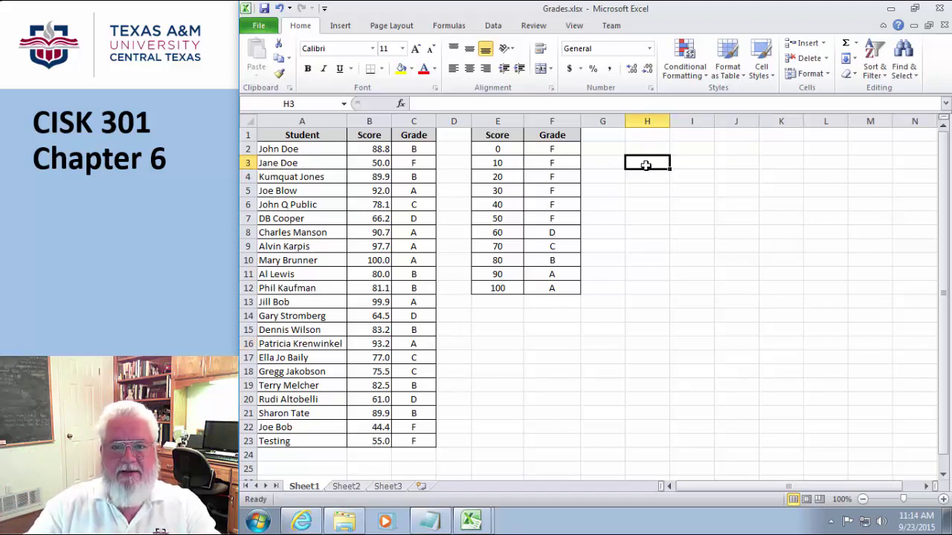
pyautogui.click(340, 25)
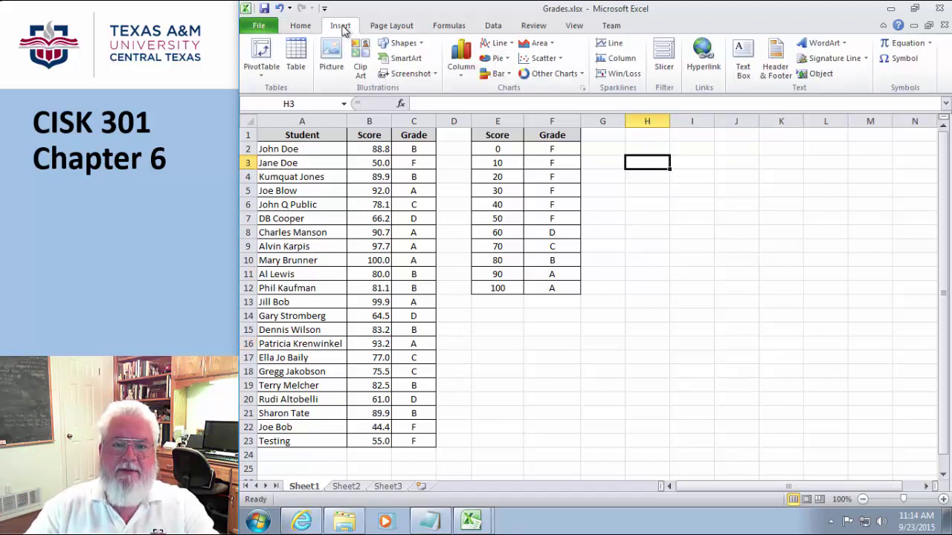
pyautogui.click(266, 54)
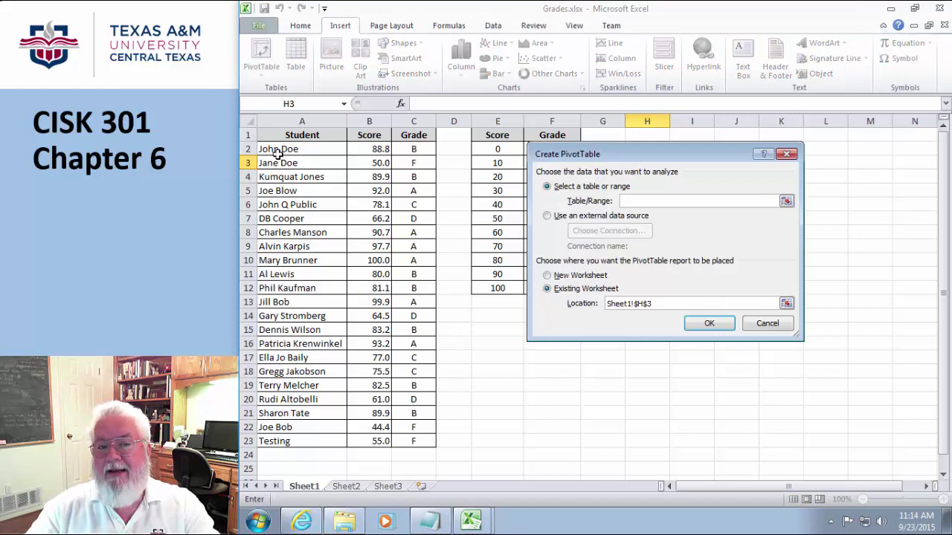
pyautogui.moveTo(266, 137); pyautogui.dragTo(418, 438)
pyautogui.click(703, 329)
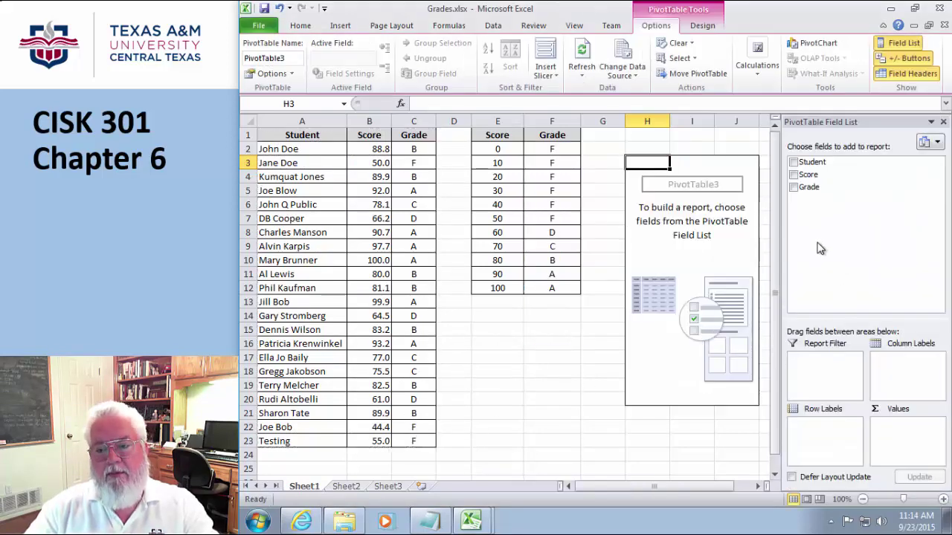
# - Use Grade as both the row labels and the counted values of the grades PivotTable
pyautogui.click(795, 188)
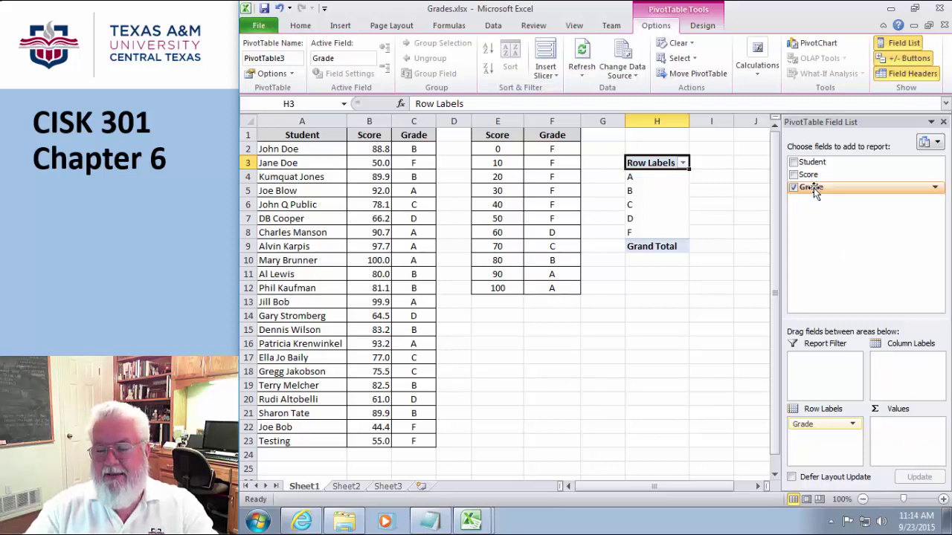
pyautogui.moveTo(817, 192); pyautogui.dragTo(901, 441)
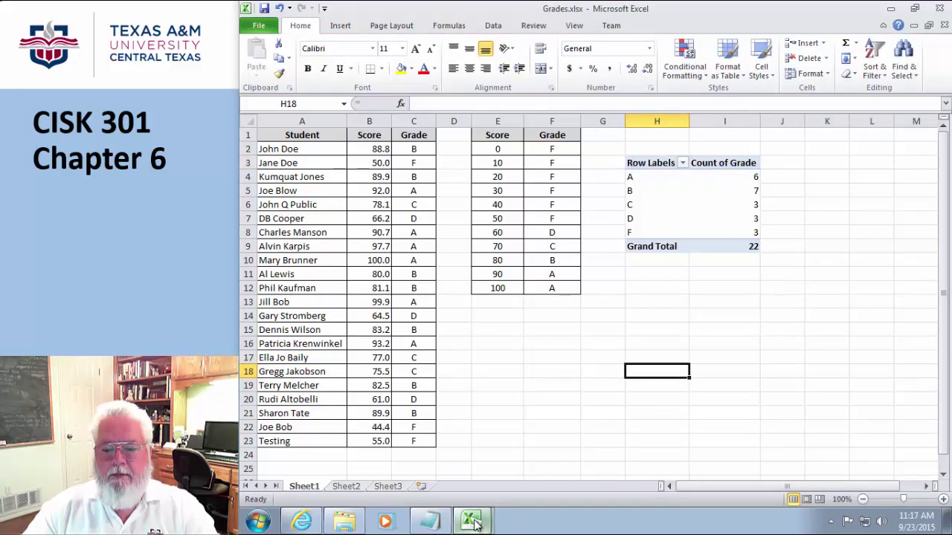
# - Return to the e03ws06GolfMktg.xlsx workbook and remove Cust_Type from its PivotTable
pyautogui.moveTo(474, 523)
pyautogui.click(469, 467)
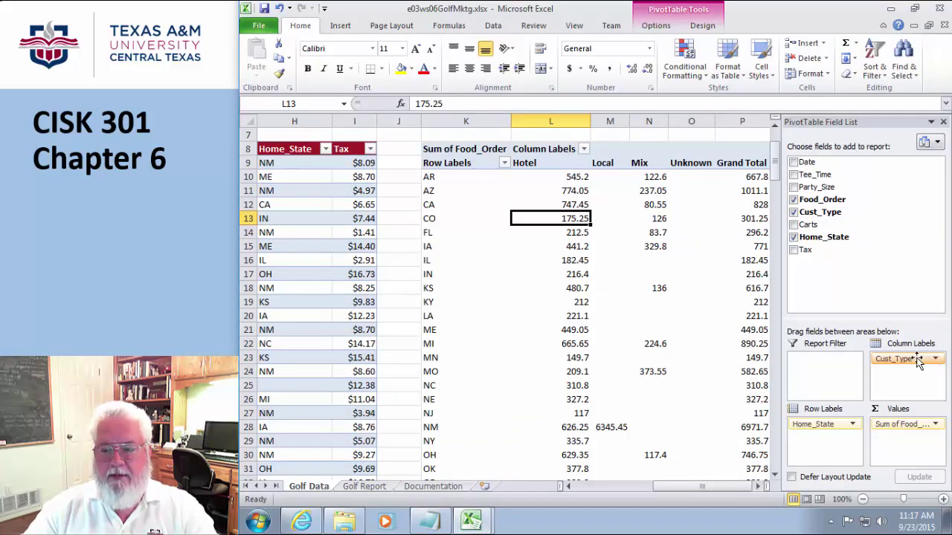
pyautogui.click(793, 212)
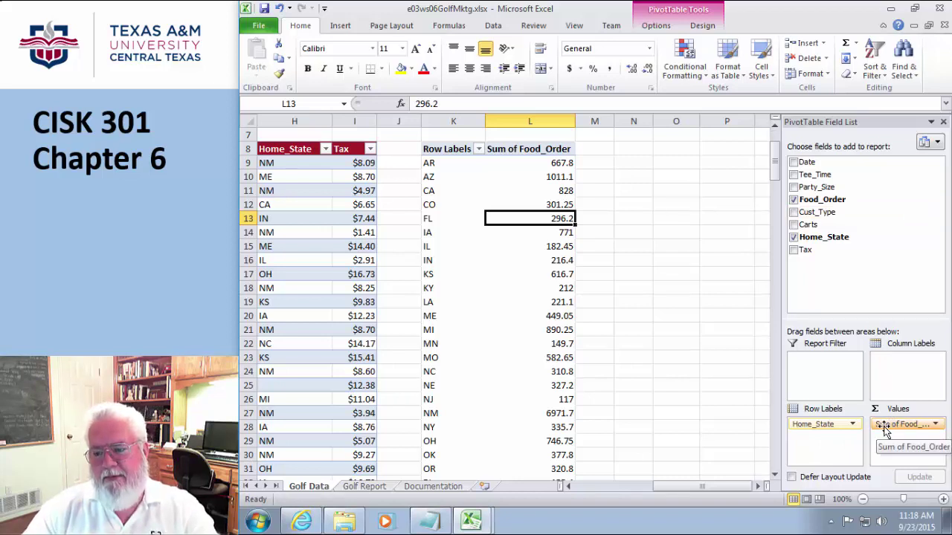
# - Change the Food_Order value field's summary calculation to Average
pyautogui.click(937, 425)
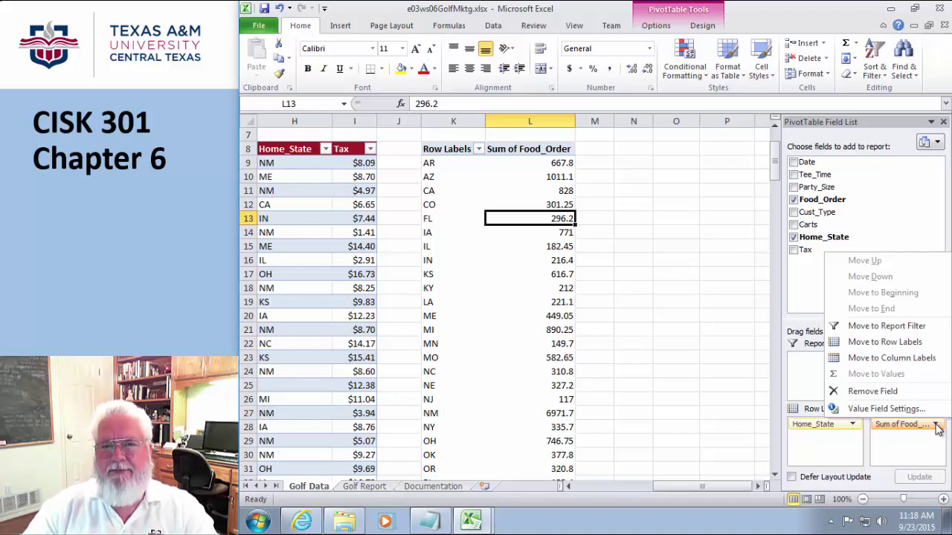
pyautogui.click(885, 409)
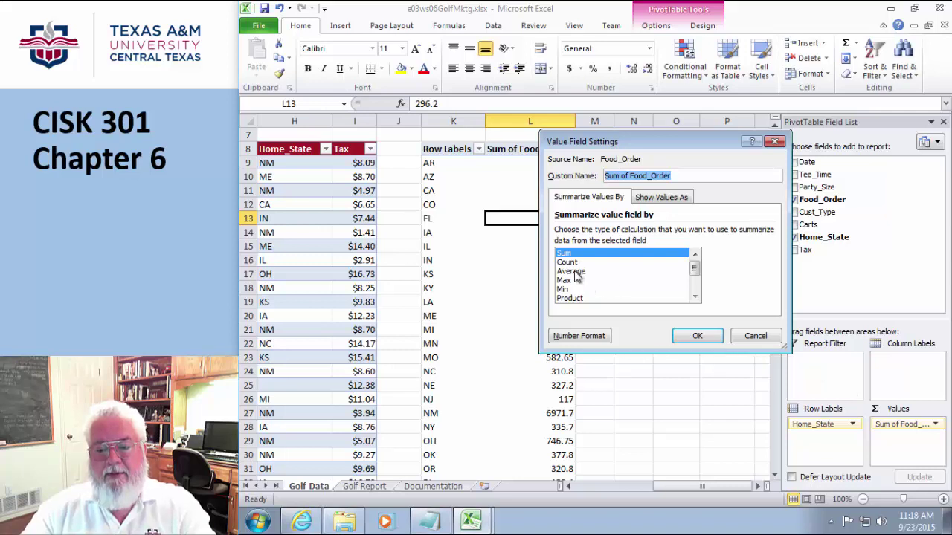
pyautogui.click(578, 273)
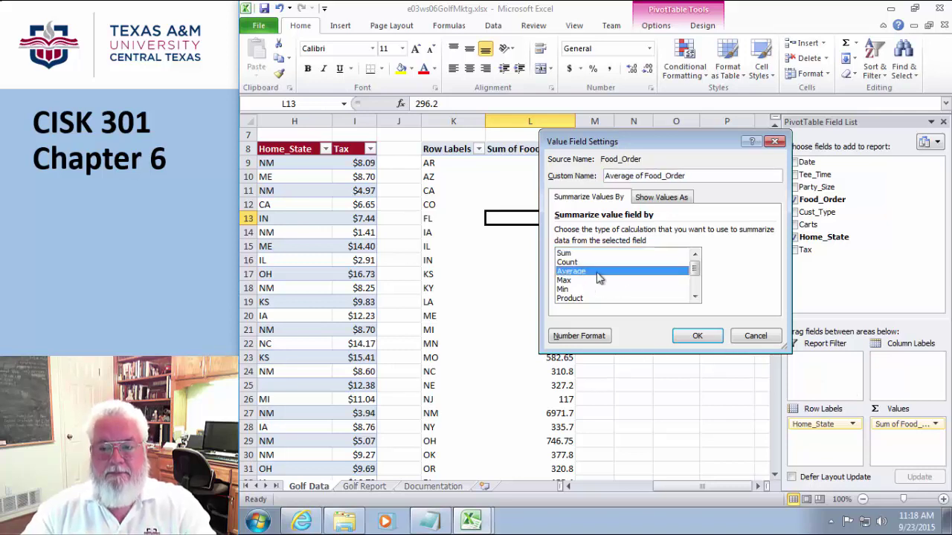
pyautogui.click(697, 337)
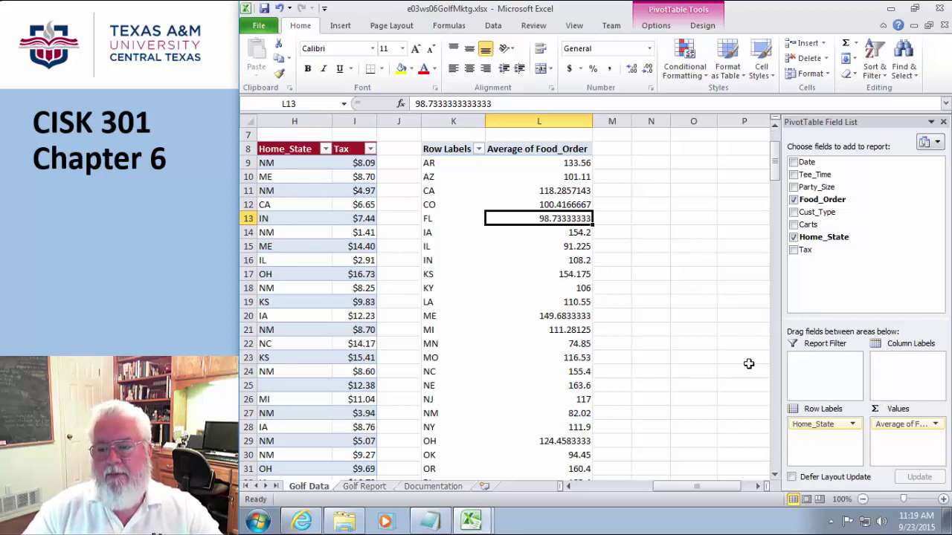
# - Add Tee_Time to the row labels beneath Home_State and compare it with the source table's Tee_Time column
pyautogui.click(793, 175)
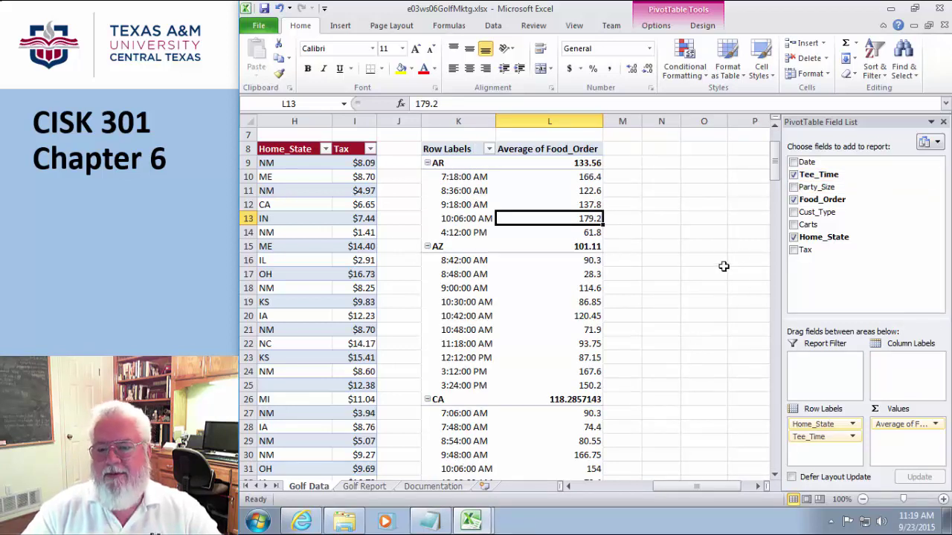
pyautogui.moveTo(774, 174); pyautogui.dragTo(779, 145)
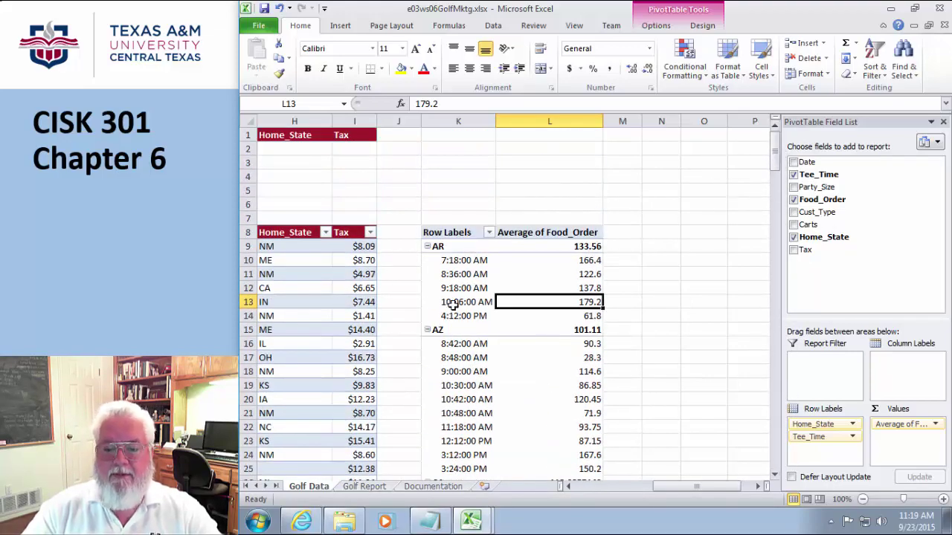
pyautogui.moveTo(693, 492); pyautogui.dragTo(572, 490)
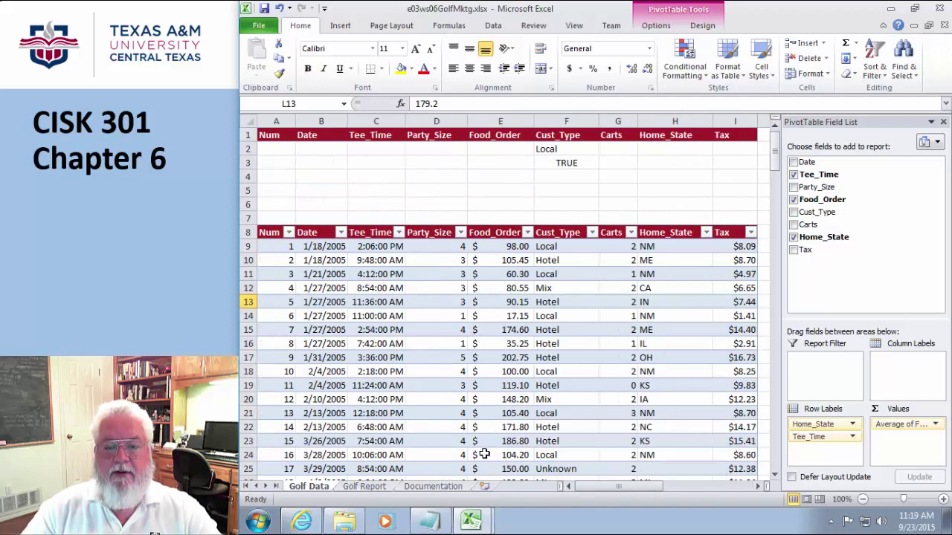
pyautogui.moveTo(653, 489); pyautogui.dragTo(686, 489)
# - Group the PivotTable's Tee_Time row labels by Hours only, without Months, and review the grouped report
pyautogui.click(628, 262)
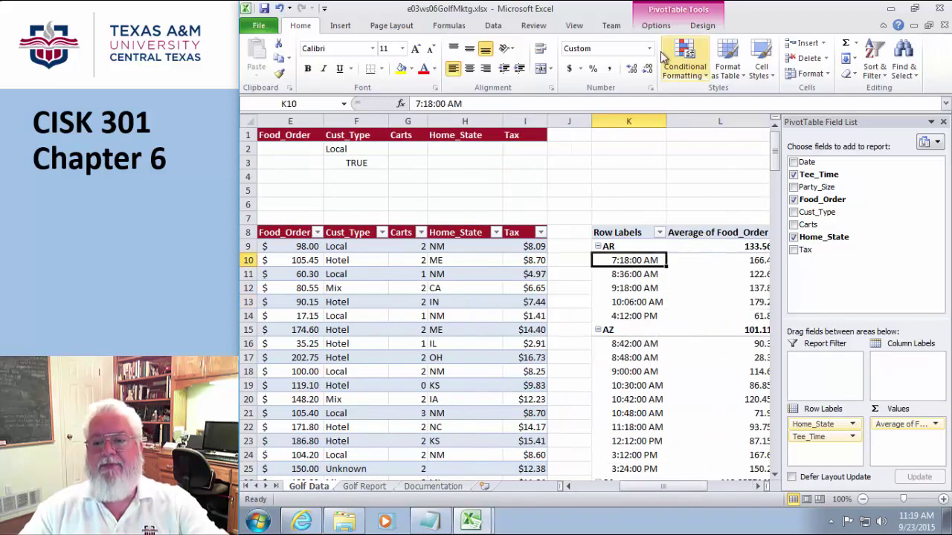
pyautogui.click(655, 26)
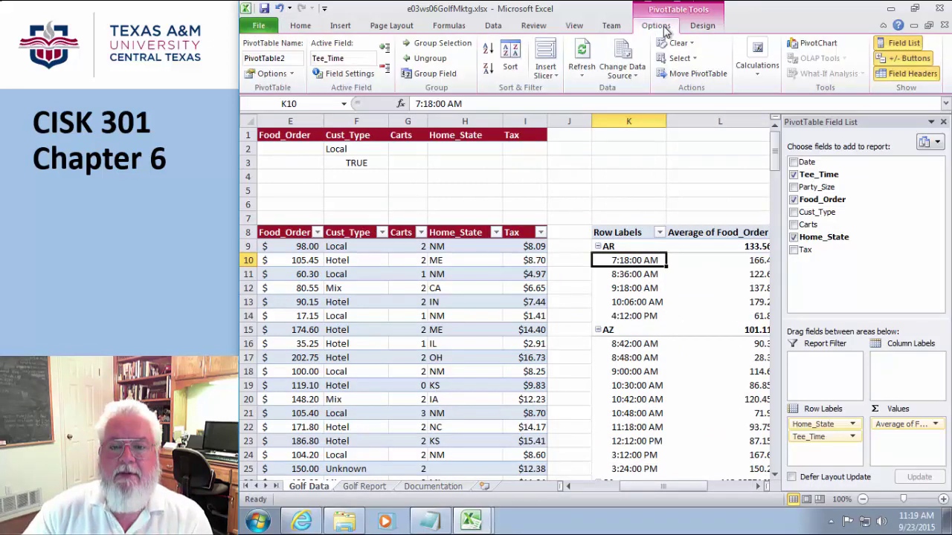
pyautogui.click(431, 76)
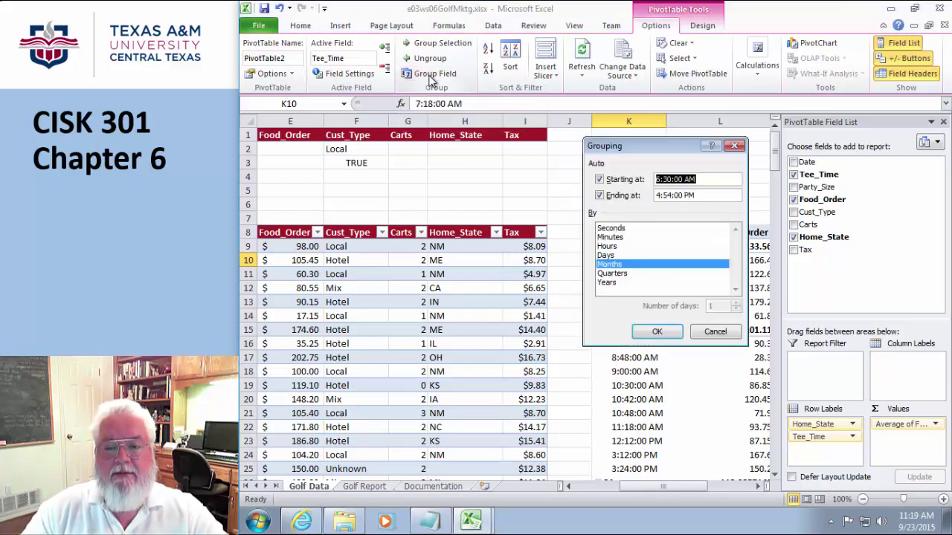
pyautogui.click(607, 249)
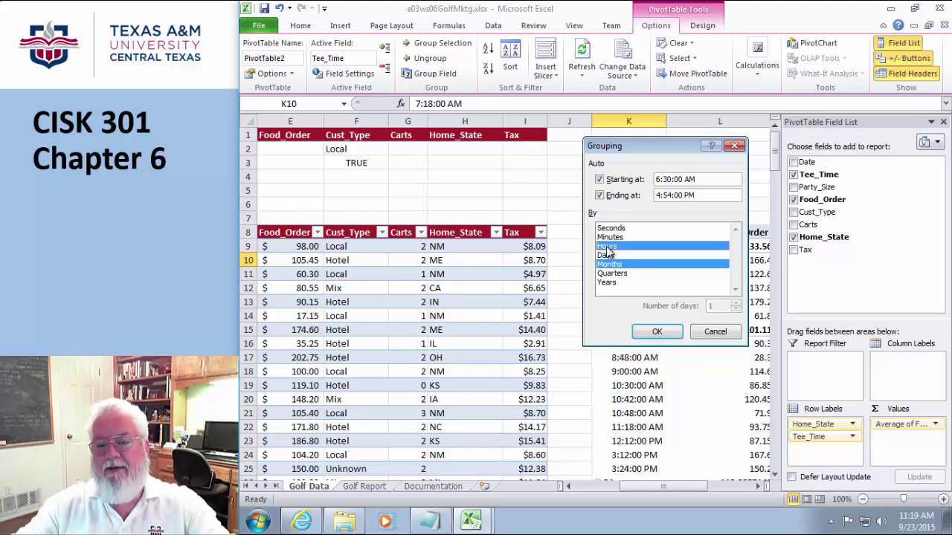
pyautogui.click(609, 264)
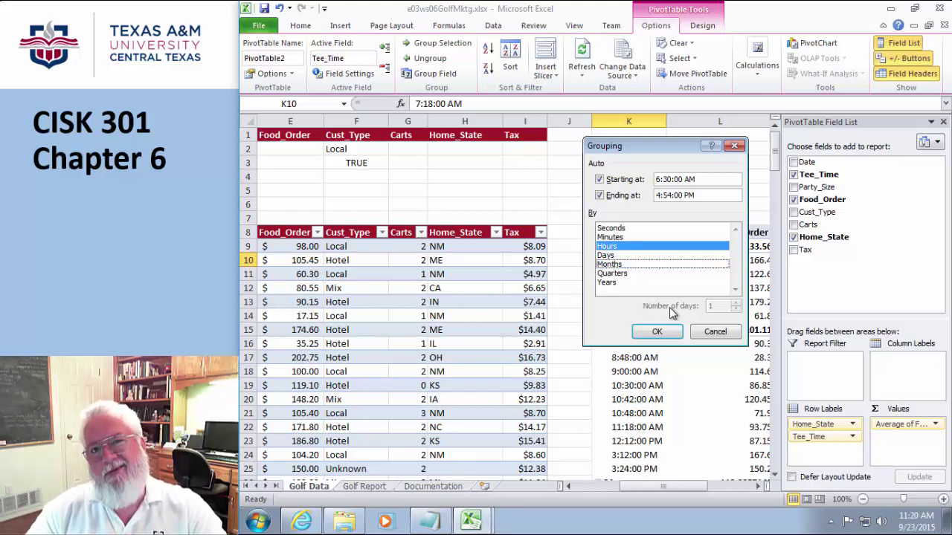
pyautogui.click(658, 333)
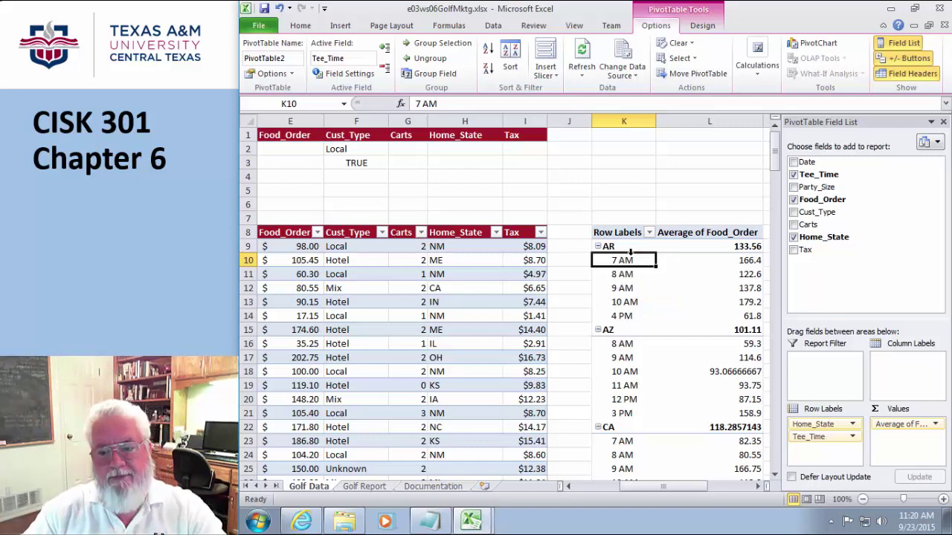
pyautogui.scroll(-3, 632, 286)
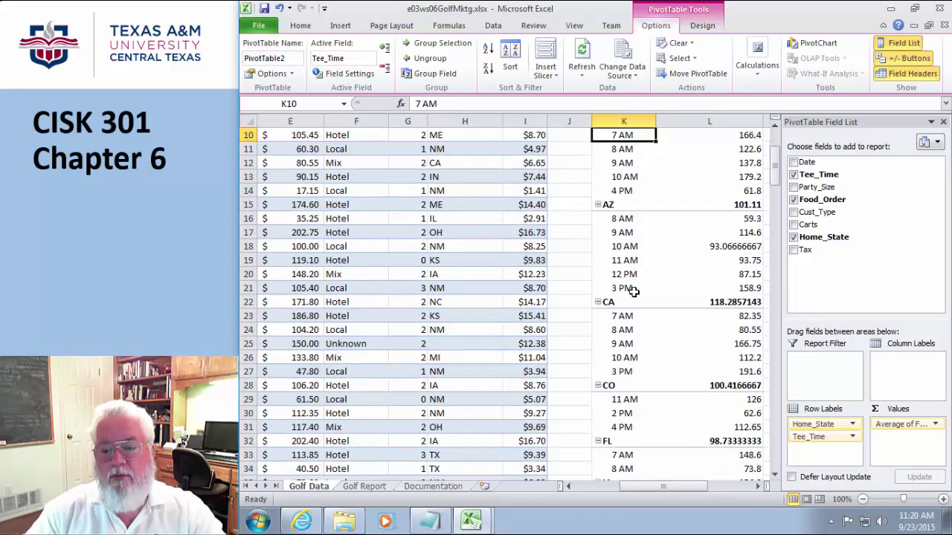
pyautogui.scroll(-11, 632, 291)
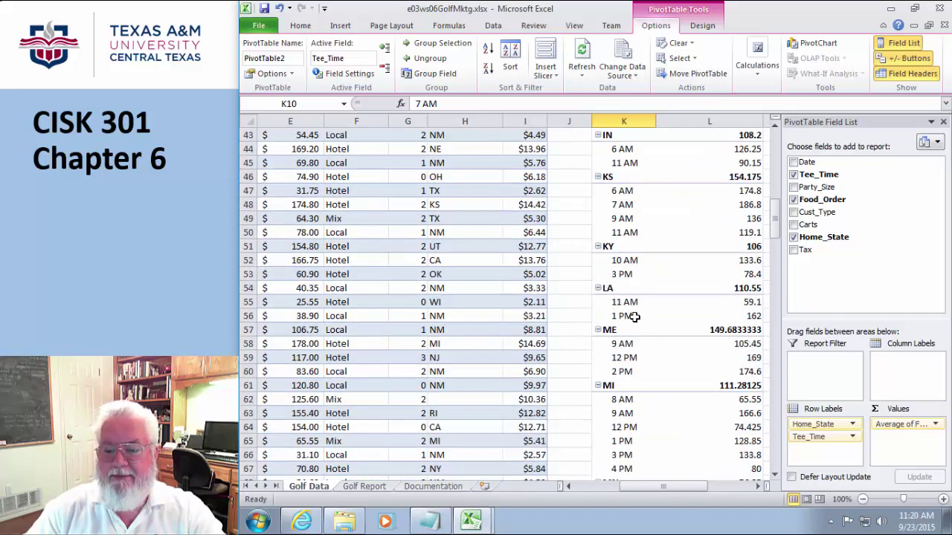
pyautogui.scroll(8, 655, 339)
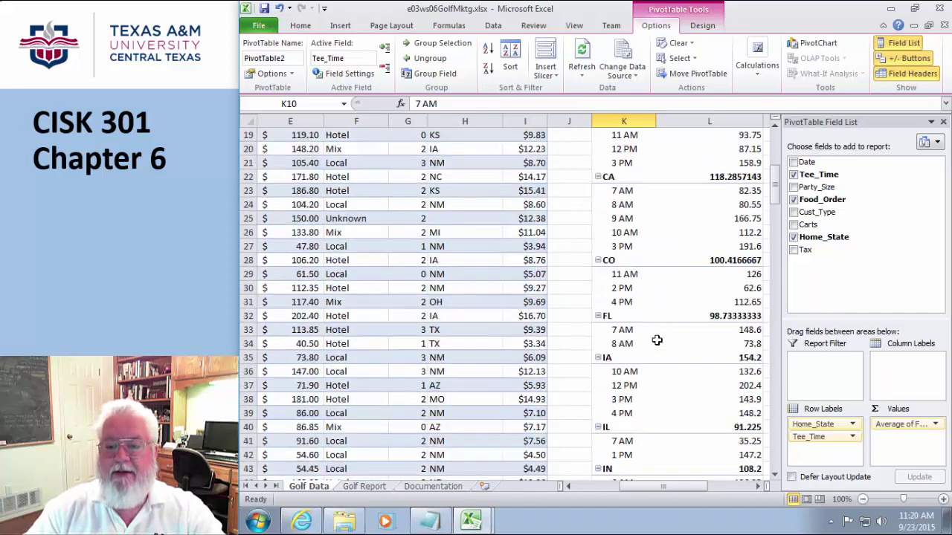
# - Replace Tee_Time with Date in the PivotTable's rows beneath Home_State and review the individual dates listed for each state
pyautogui.scroll(6, 657, 340)
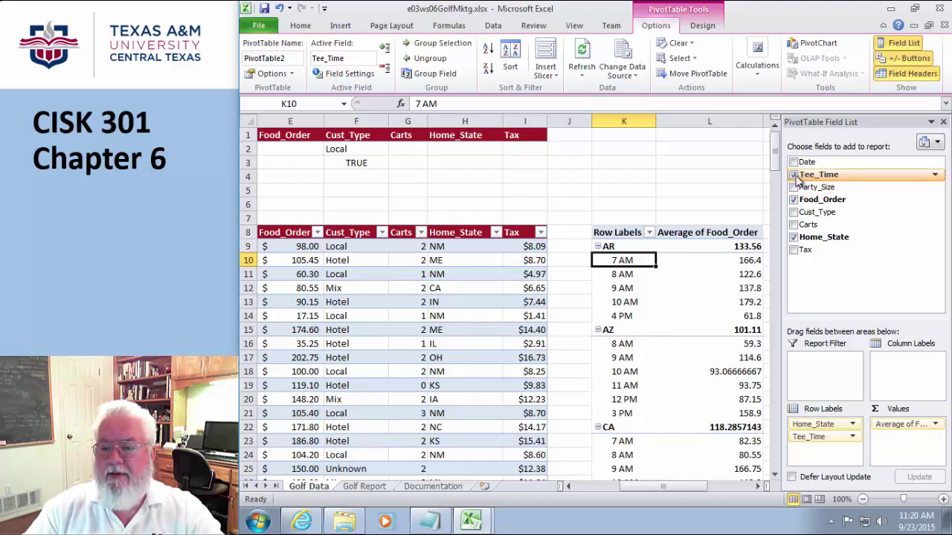
pyautogui.click(793, 174)
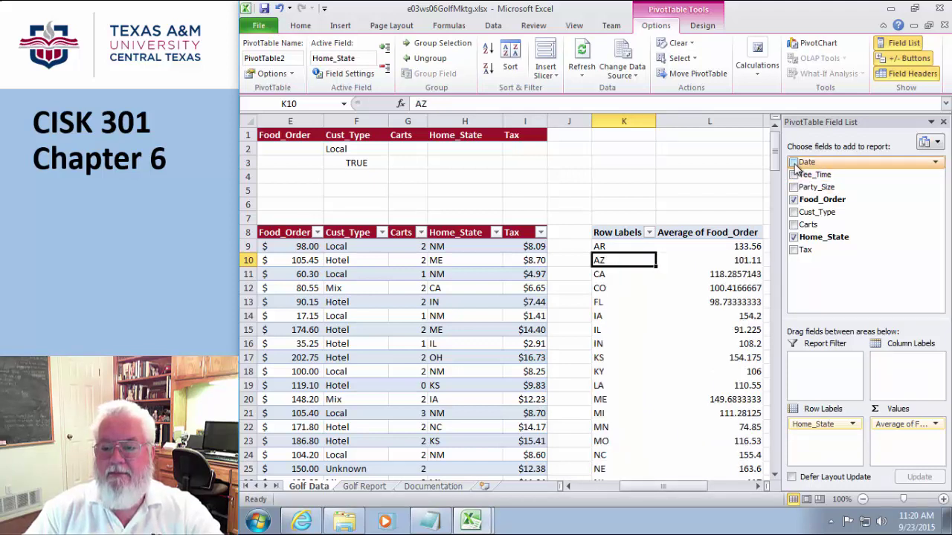
pyautogui.click(794, 163)
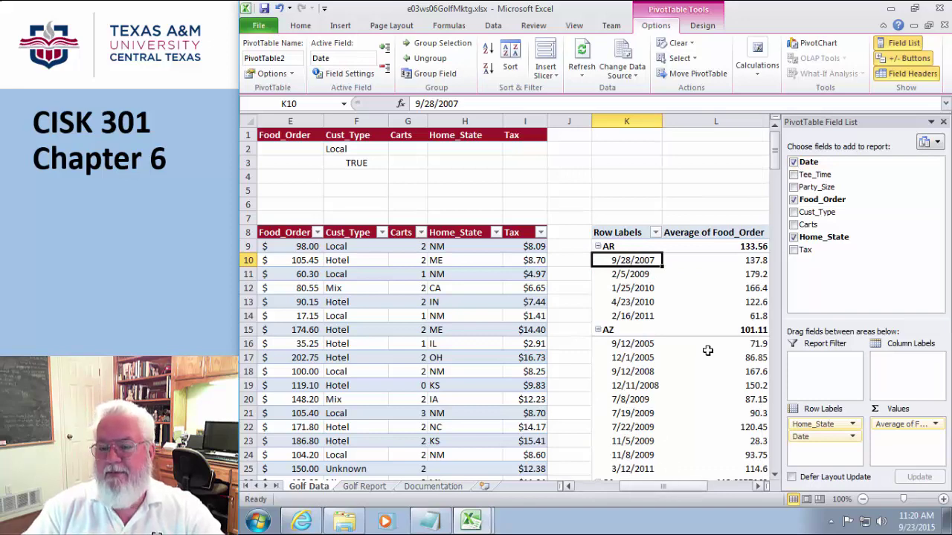
pyautogui.scroll(-11, 707, 315)
pyautogui.scroll(-20, 710, 324)
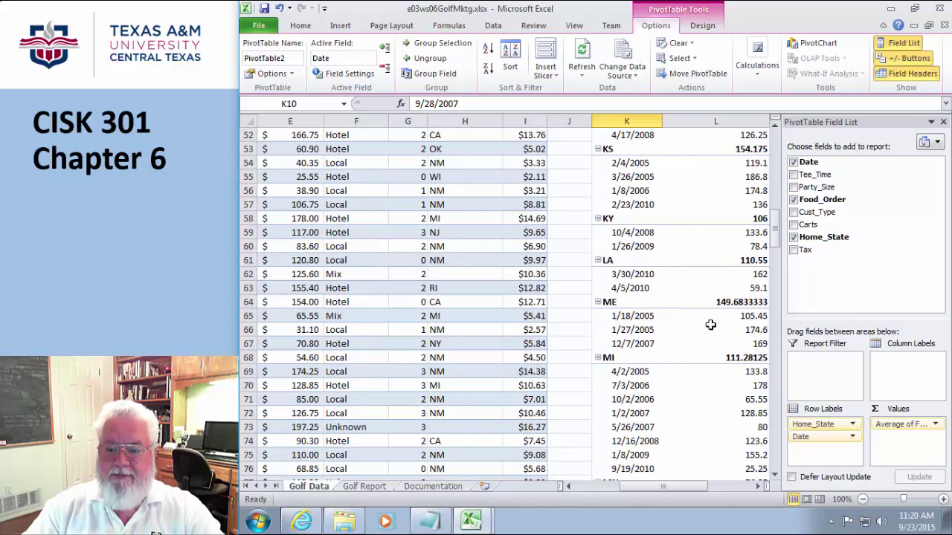
pyautogui.scroll(-12, 710, 327)
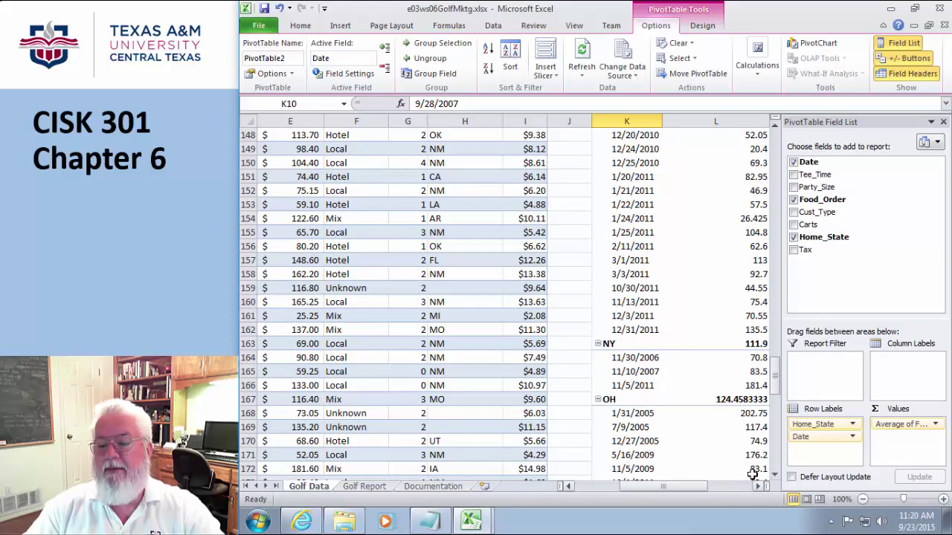
pyautogui.moveTo(777, 385); pyautogui.dragTo(775, 136)
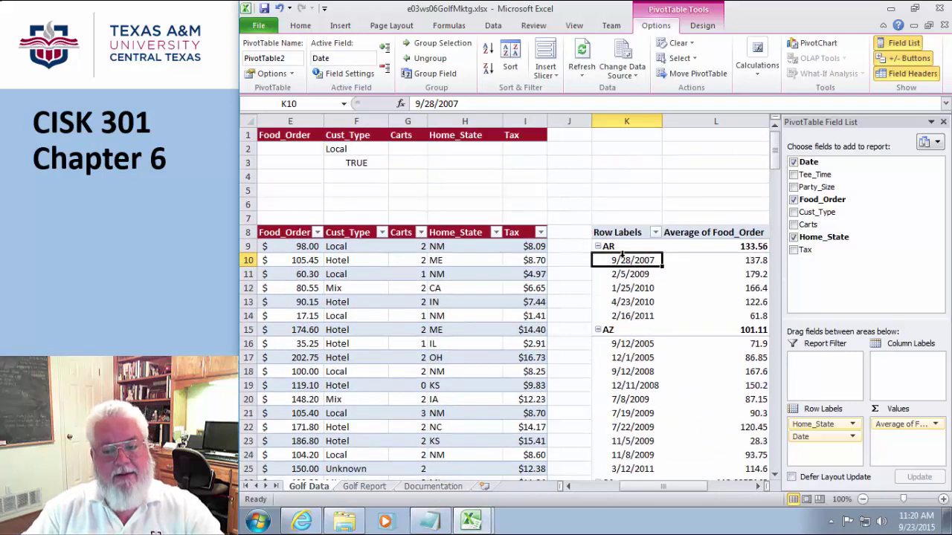
# - Group the PivotTable's Date row labels by Months and review the monthly averages under each state
pyautogui.rightClick(632, 265)
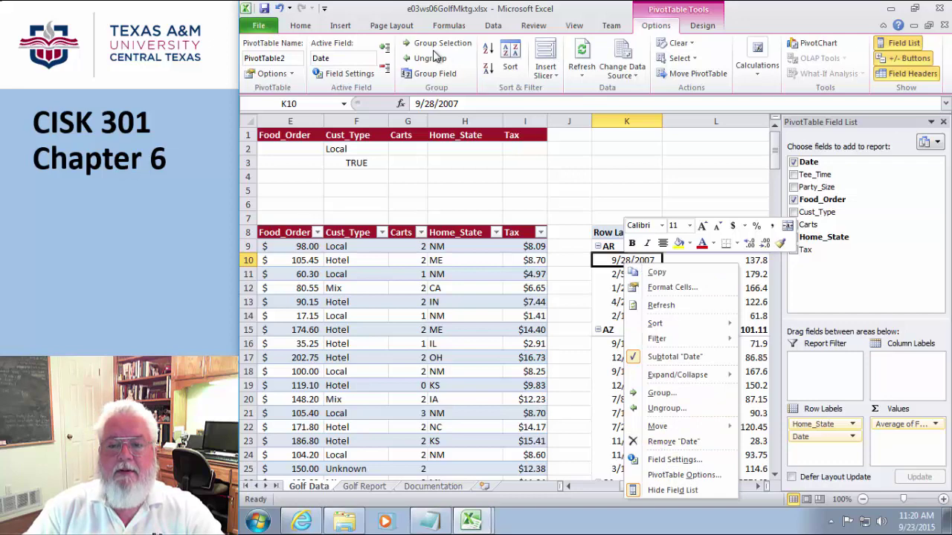
pyautogui.click(431, 73)
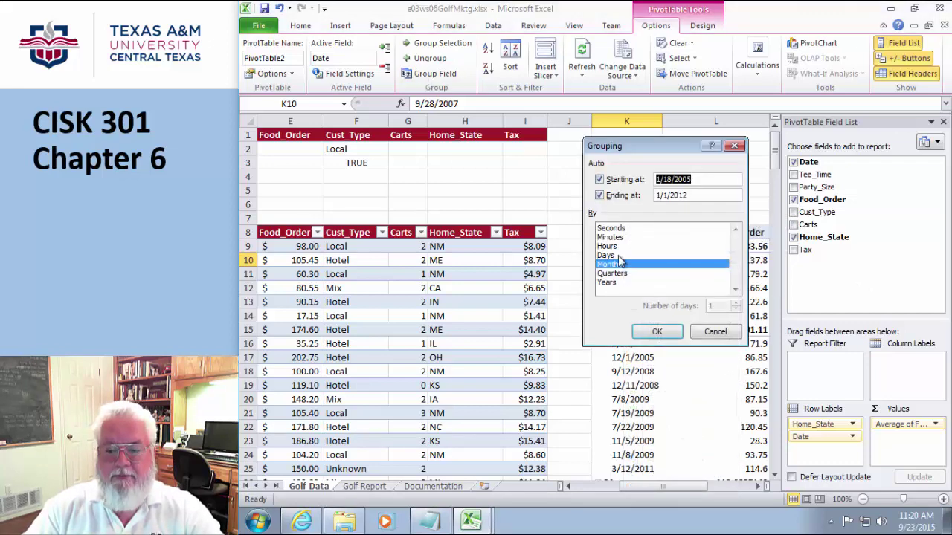
pyautogui.click(657, 333)
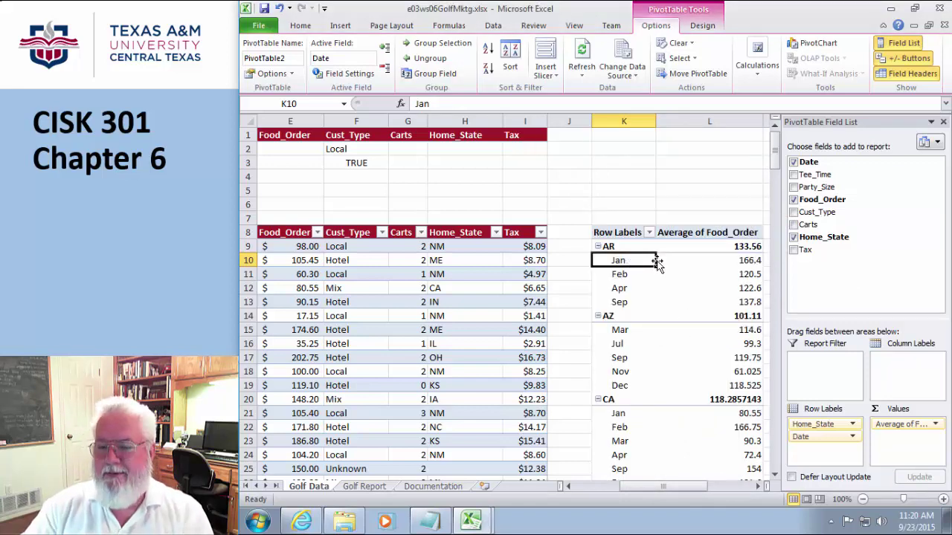
pyautogui.scroll(-4, 659, 308)
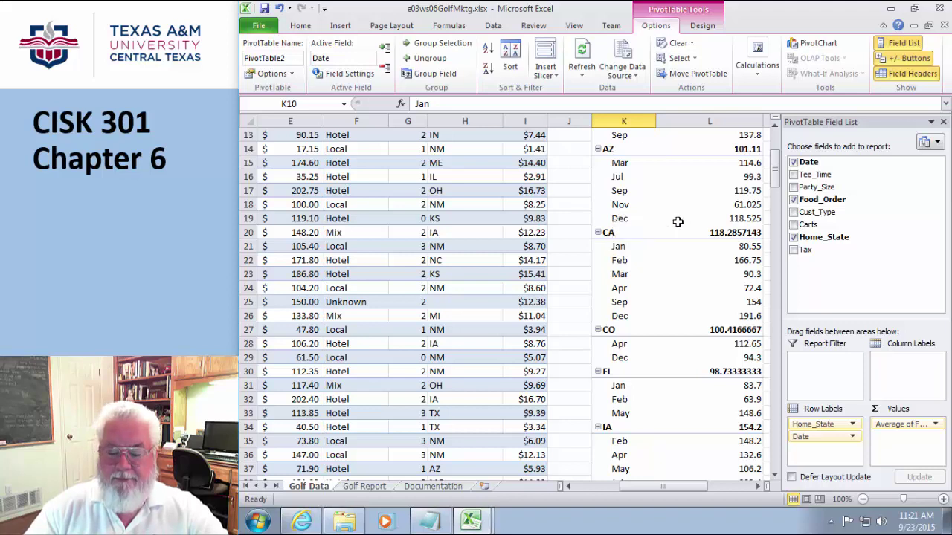
# - Insert a slicer for the PivotTable's Date field and place it on the empty cells beside the report
pyautogui.moveTo(664, 214)
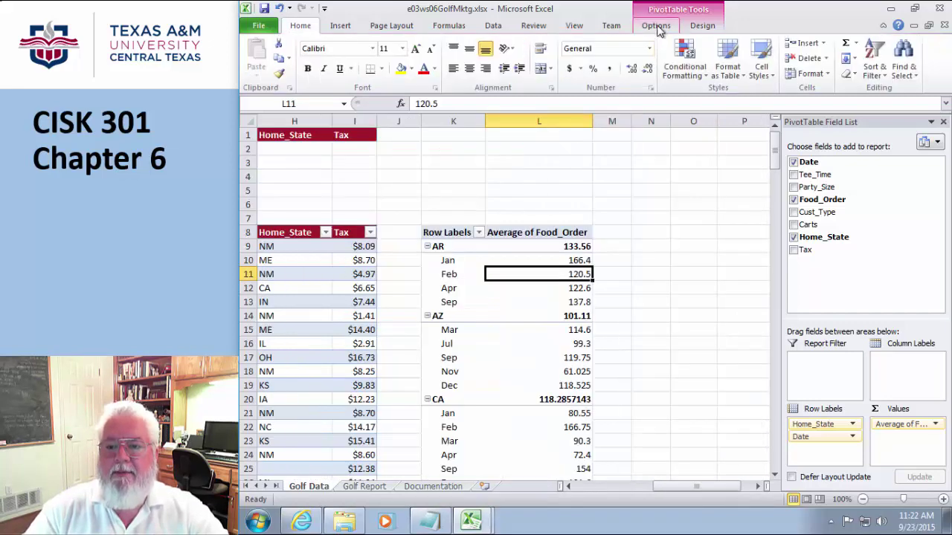
pyautogui.click(658, 26)
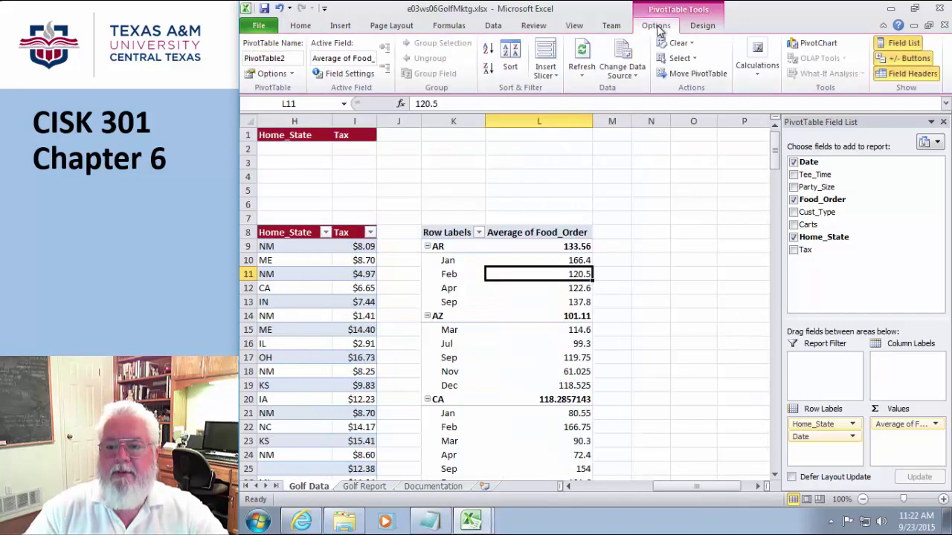
pyautogui.click(545, 77)
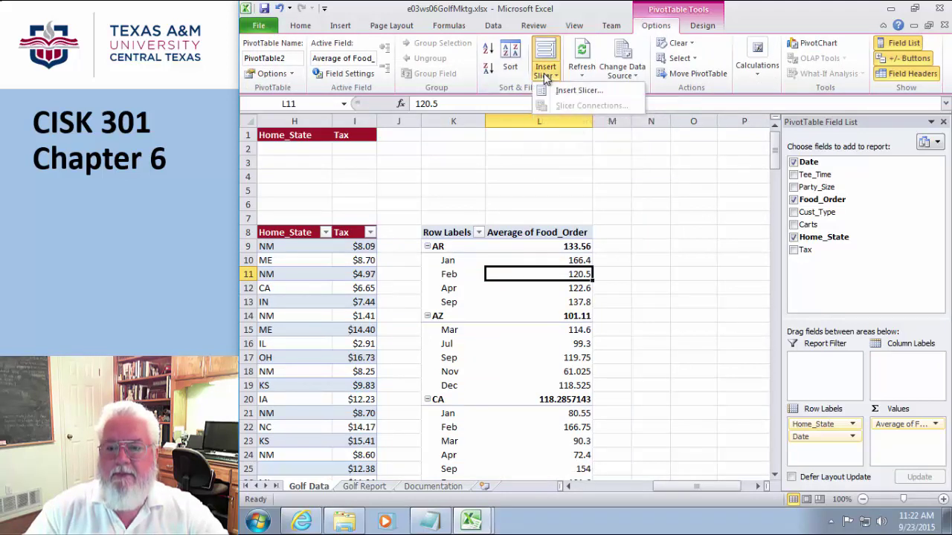
pyautogui.click(565, 91)
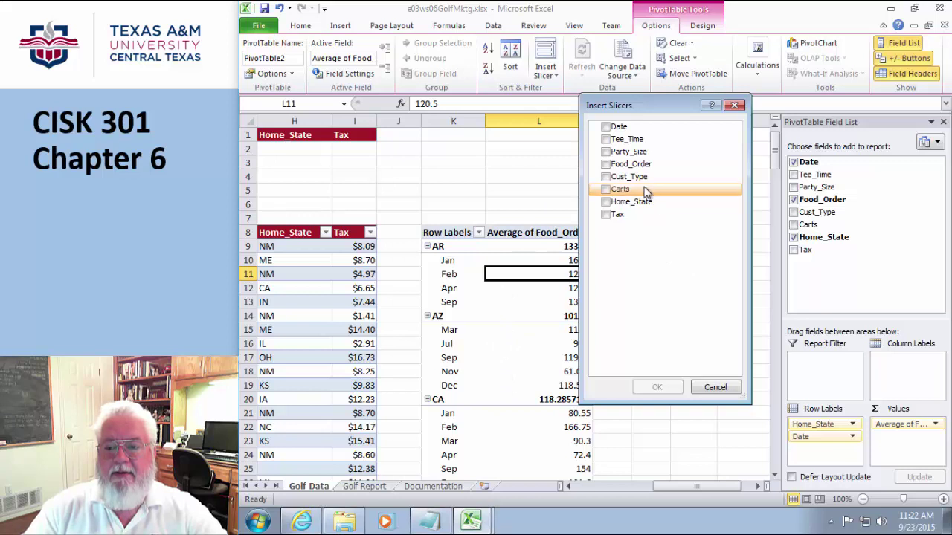
pyautogui.click(606, 127)
pyautogui.click(658, 388)
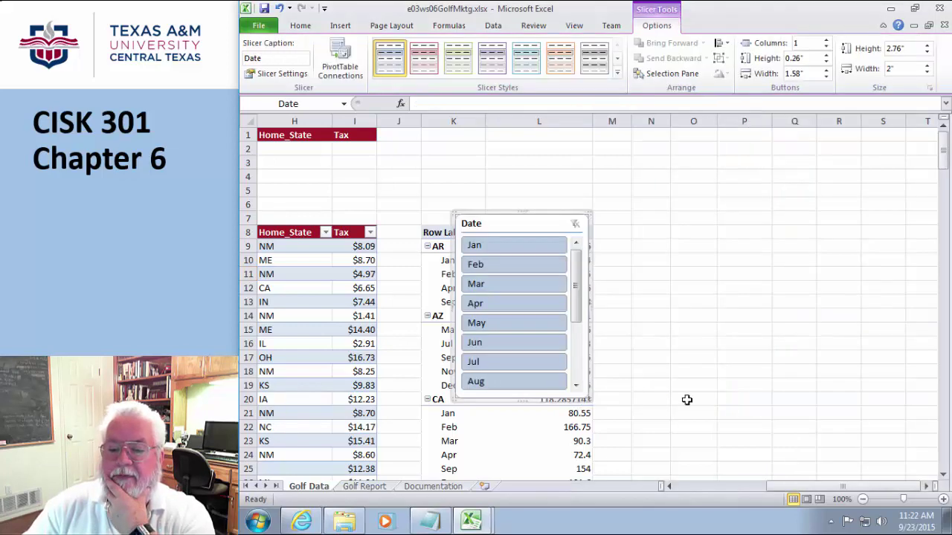
pyautogui.moveTo(512, 219); pyautogui.dragTo(671, 223)
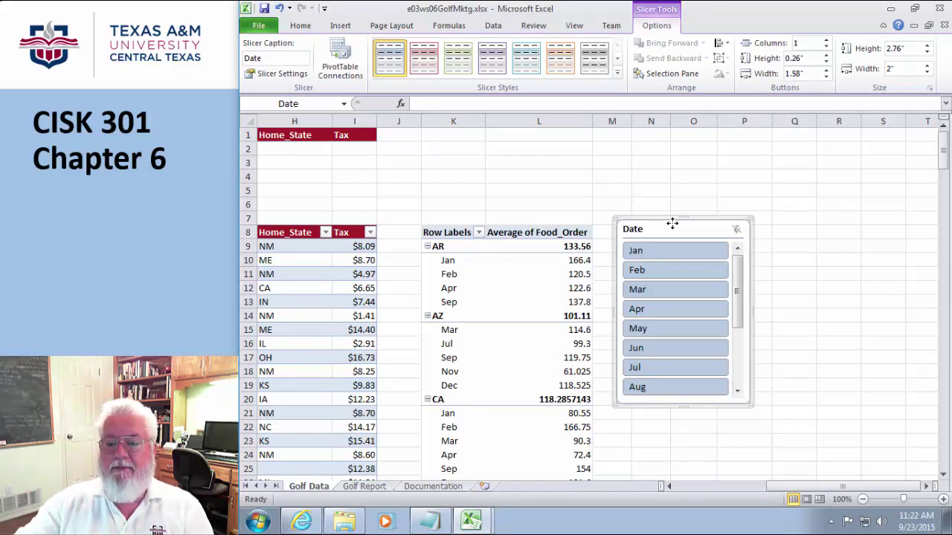
# - Filter the PivotTable with the Date slicer to Jan, switch to Apr, and add Jun and Feb to the selection
pyautogui.click(662, 252)
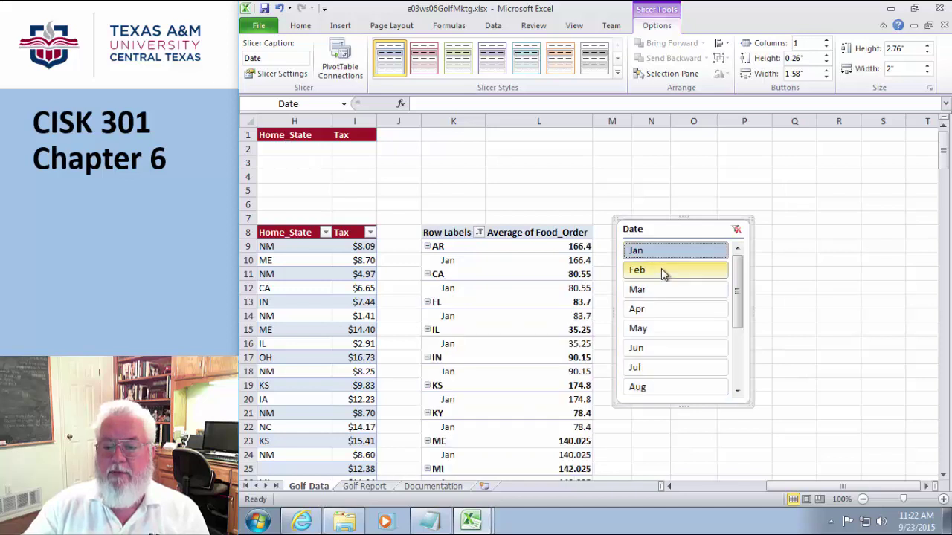
pyautogui.click(649, 313)
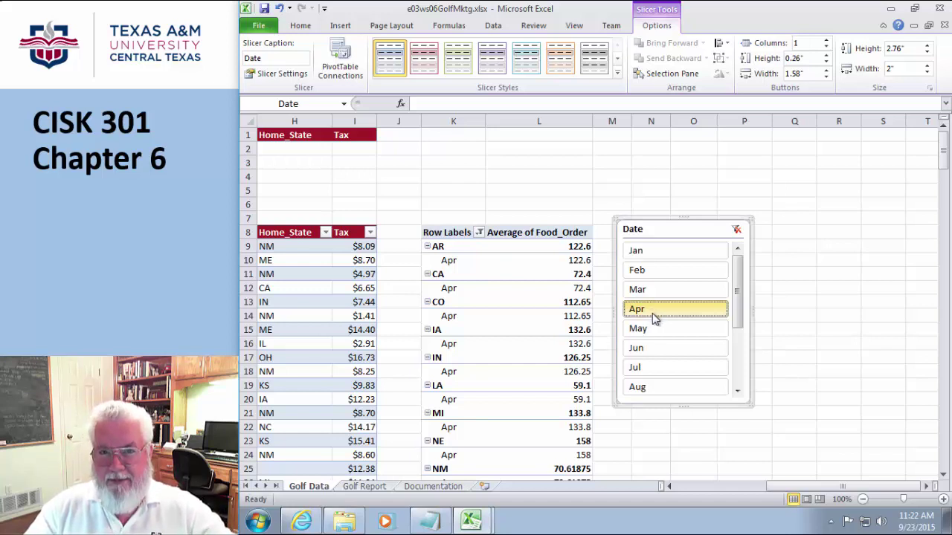
pyautogui.keyDown('ctrl'); pyautogui.click(652, 352); pyautogui.keyUp('ctrl')
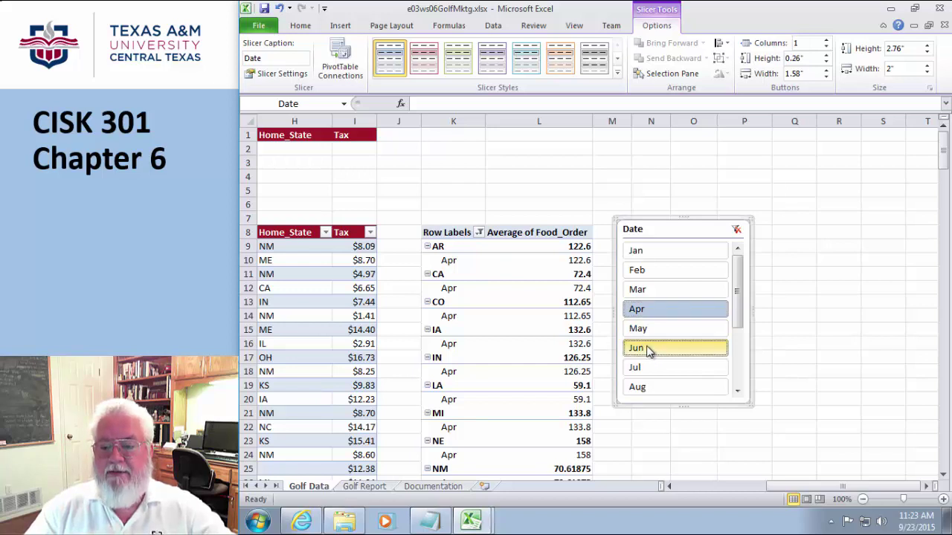
pyautogui.keyDown('ctrl'); pyautogui.click(658, 273); pyautogui.keyUp('ctrl')
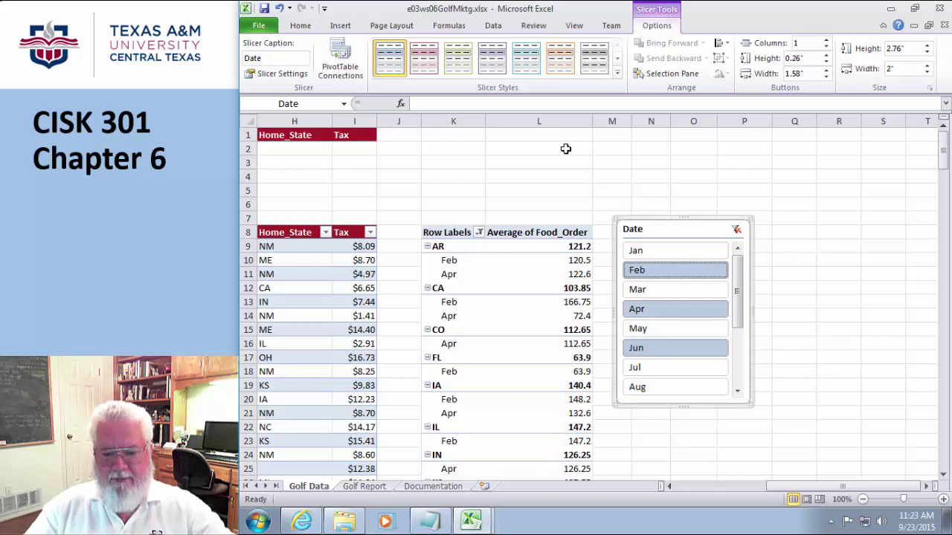
# - Apply the red slicer style to the Date slicer and arrange its month buttons in 2 columns
pyautogui.click(430, 65)
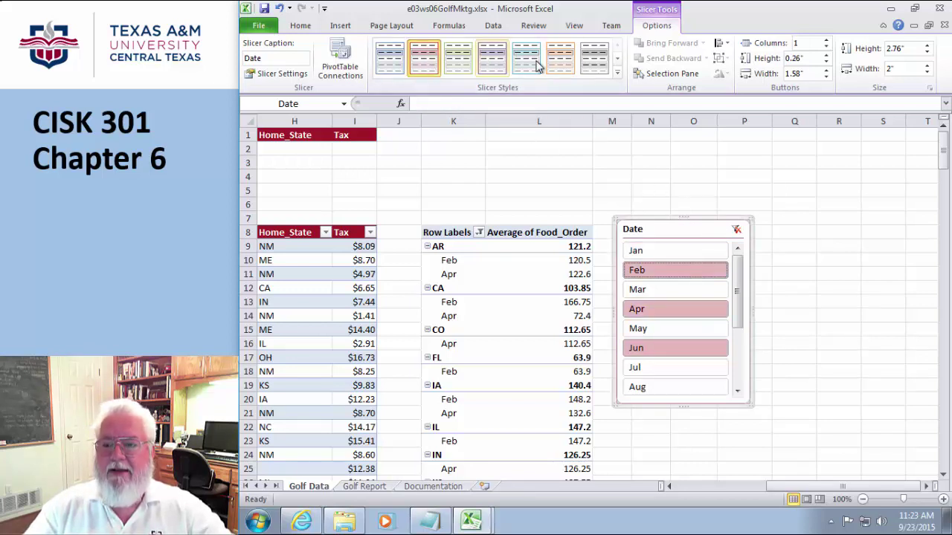
pyautogui.click(826, 43)
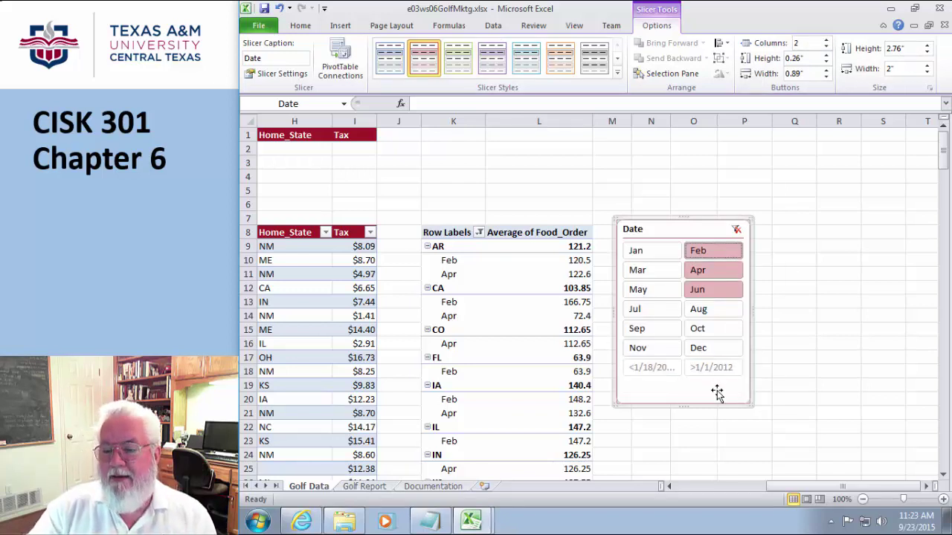
# - Filter the PivotTable to single months one after another with the Date slicer, from Jan through Dec, ending on Nov
pyautogui.click(636, 251)
pyautogui.click(638, 270)
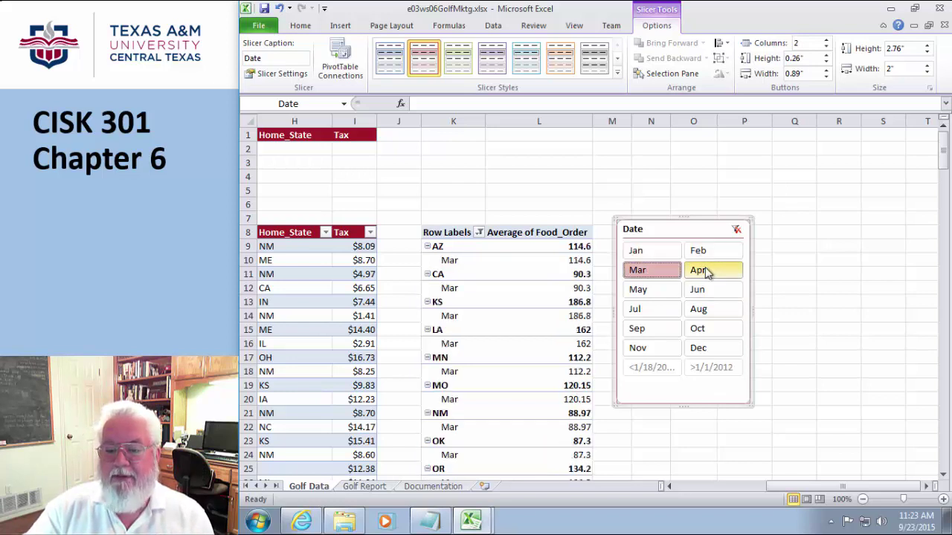
pyautogui.click(706, 272)
pyautogui.click(652, 309)
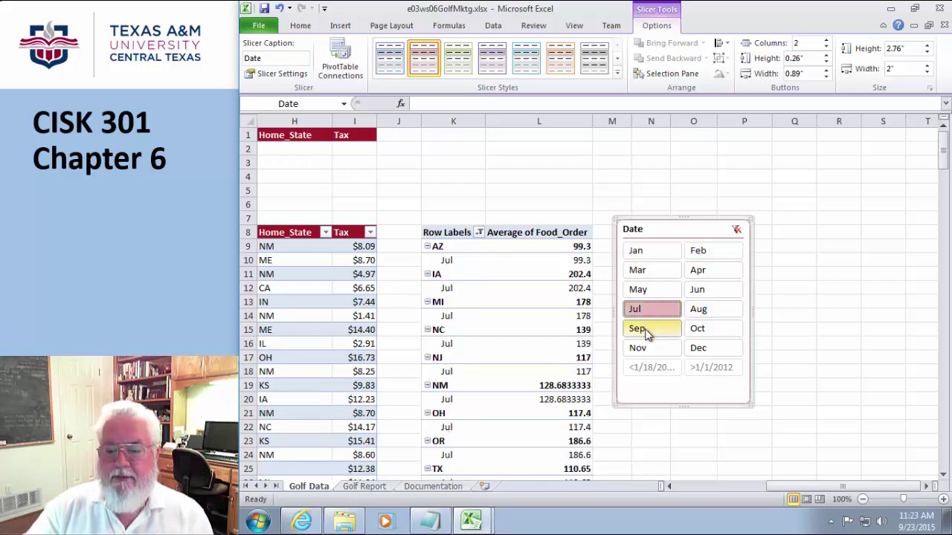
pyautogui.click(646, 332)
pyautogui.click(700, 330)
pyautogui.click(700, 350)
pyautogui.click(644, 348)
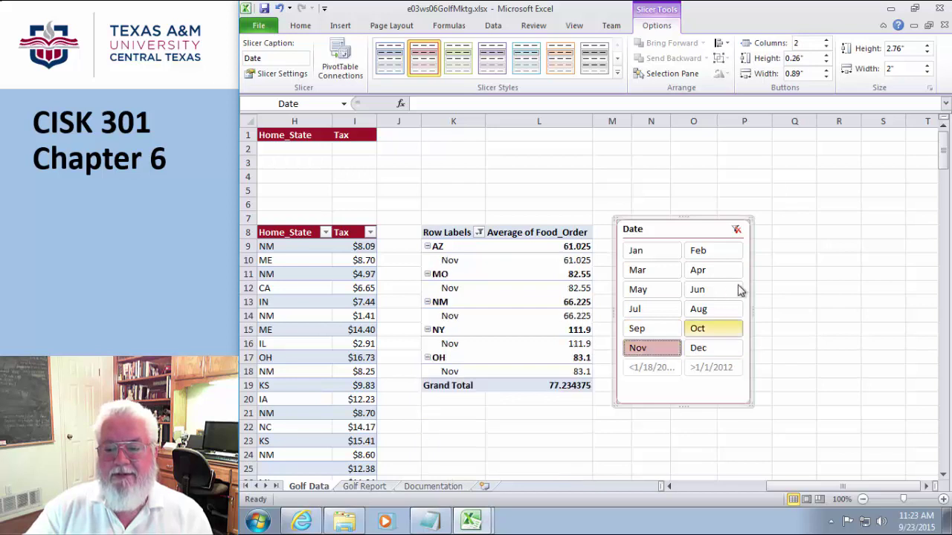